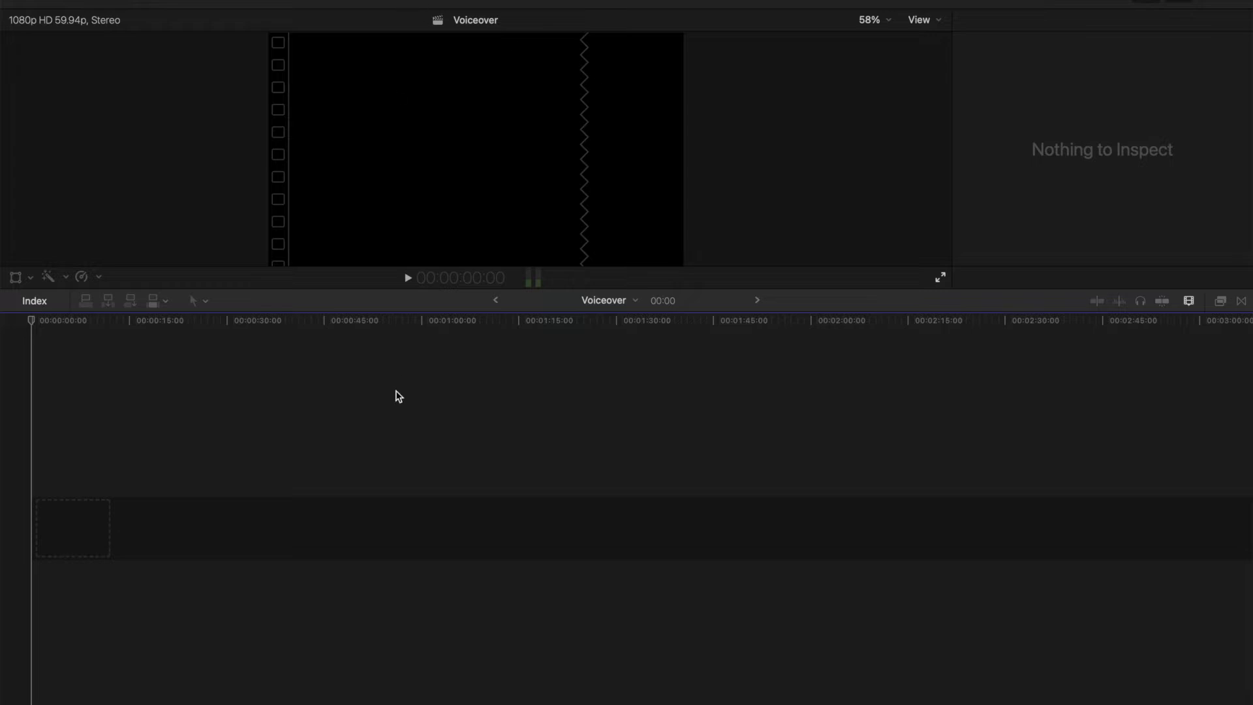
left_click(223, 413)
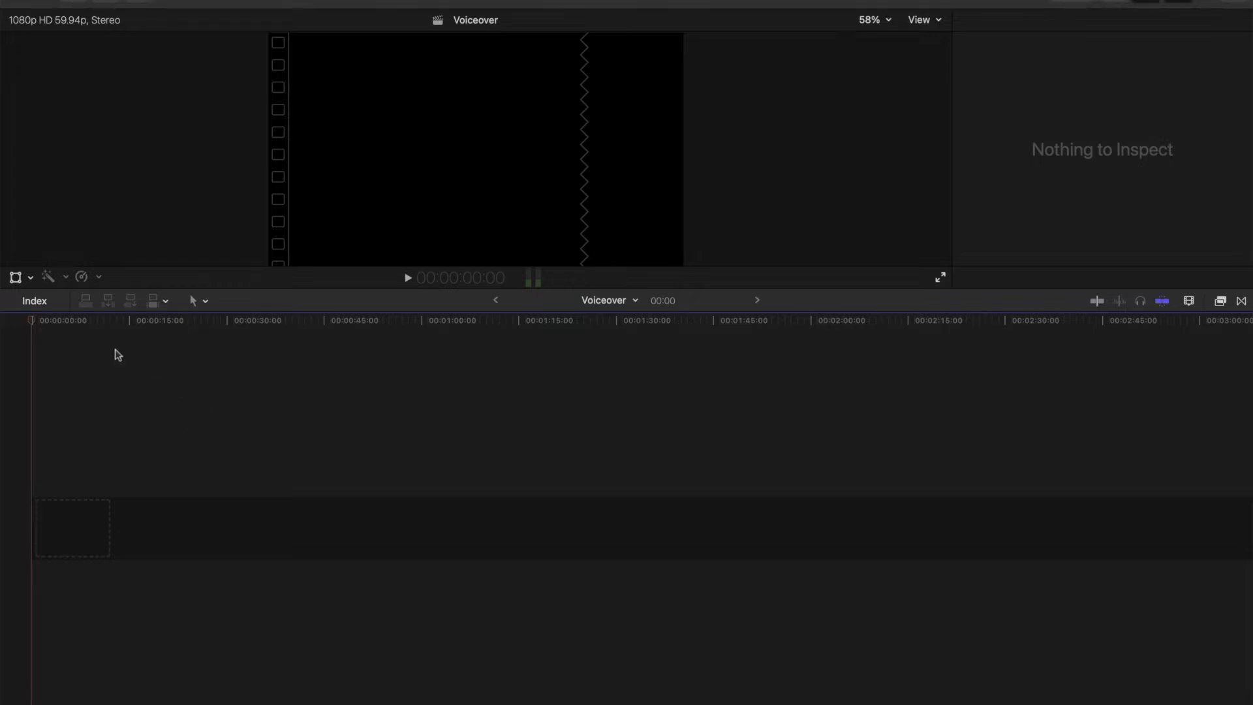
left_click_drag(33, 325, 676, 330)
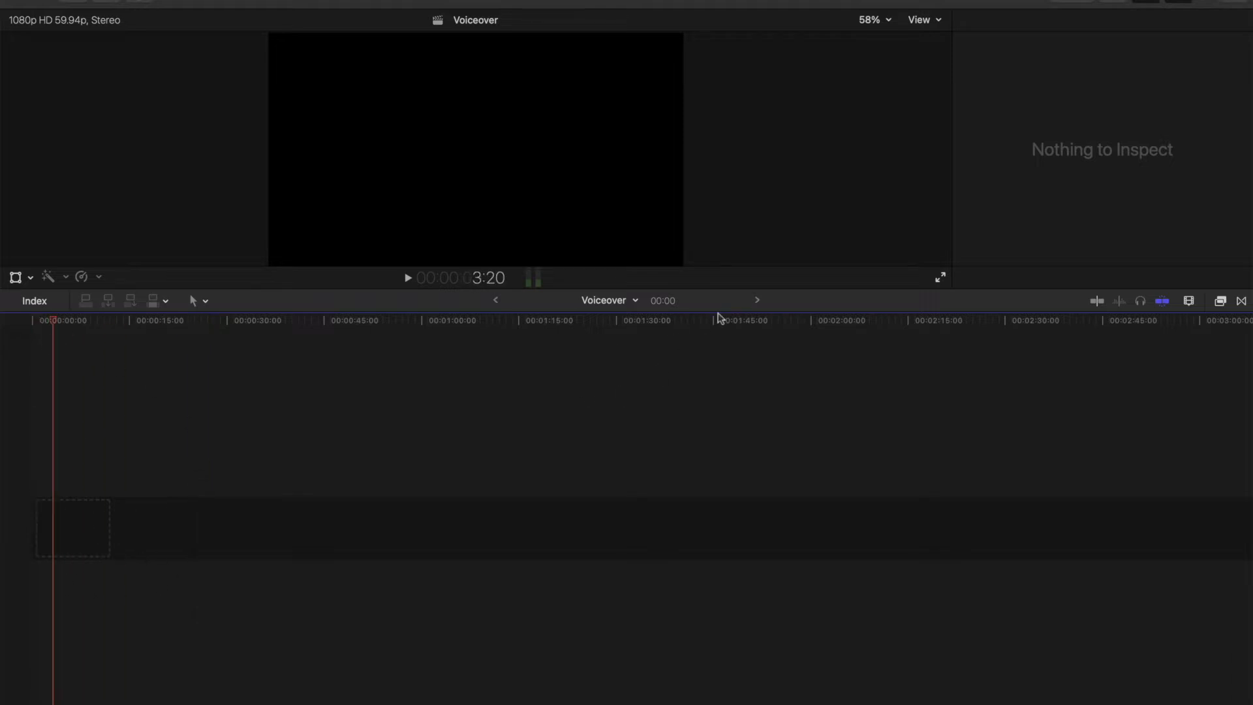
left_click(52, 323)
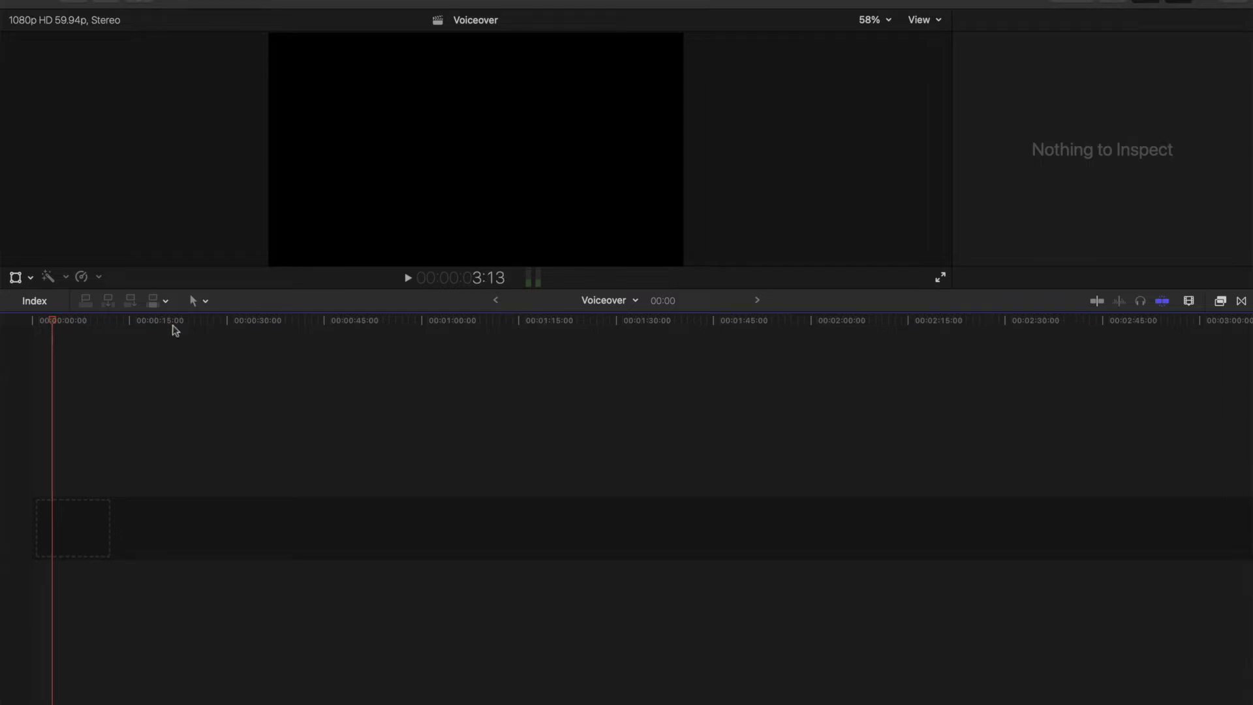
Open the Record Voiceover window and move it up beside the viewer, clear of the timeline tracks
left_click(388, 6)
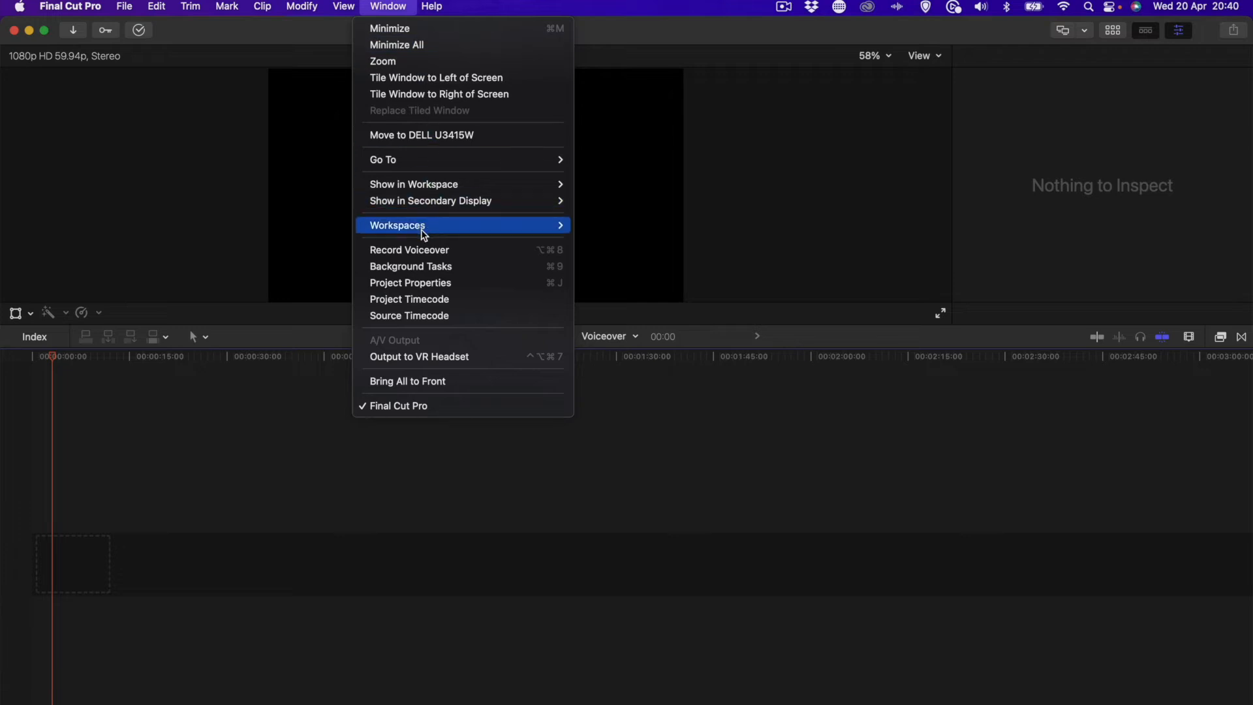
left_click(440, 250)
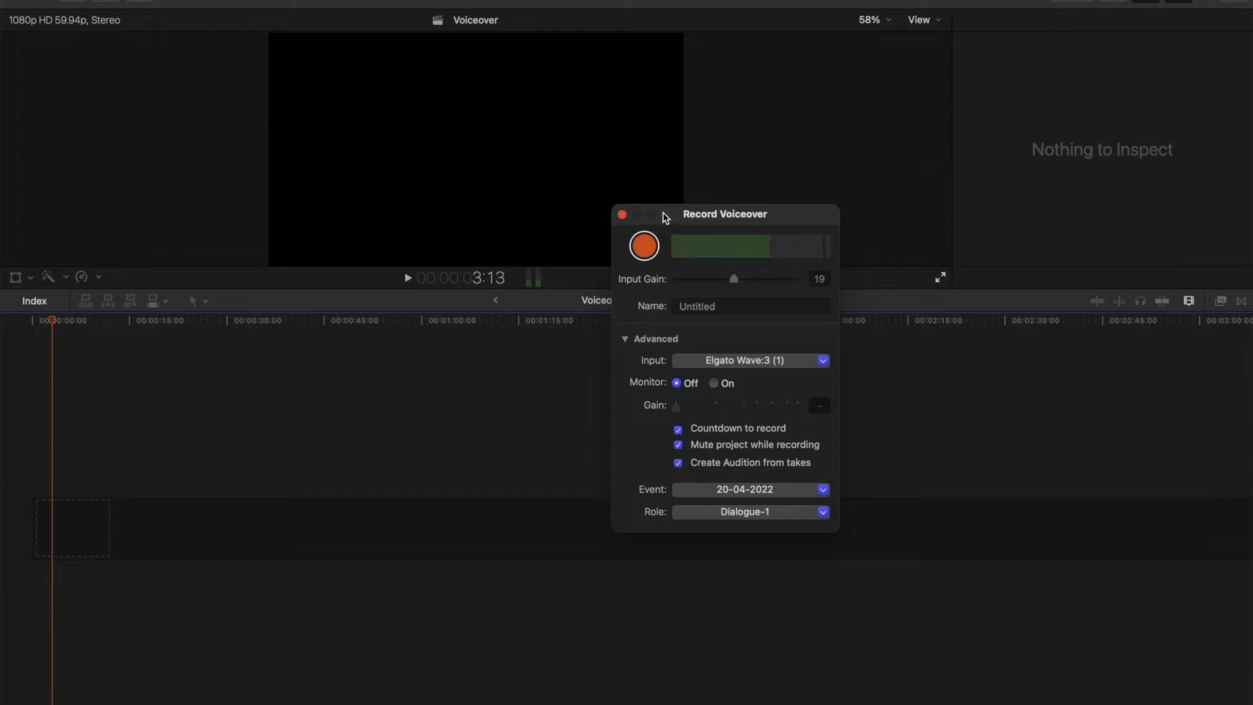
left_click_drag(663, 214, 778, 30)
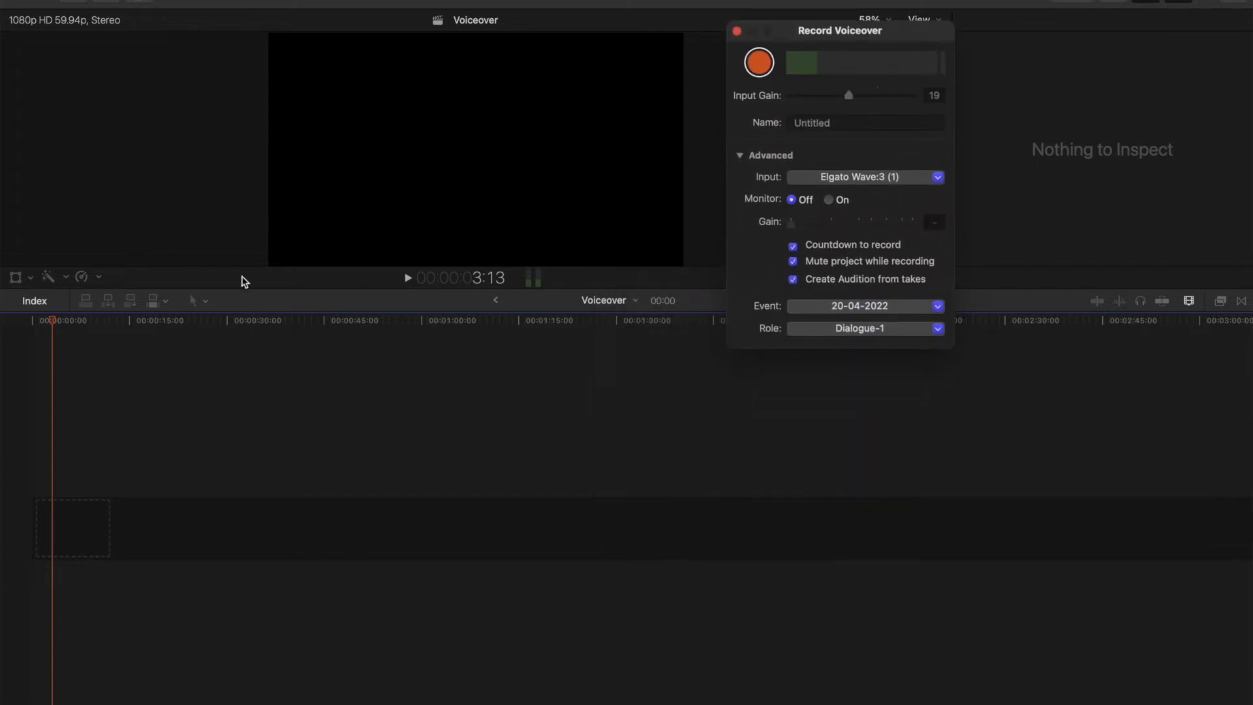
Place the playhead at about 48 seconds and record a voiceover take about 8 seconds long
left_click(53, 321)
left_click_drag(53, 321, 344, 330)
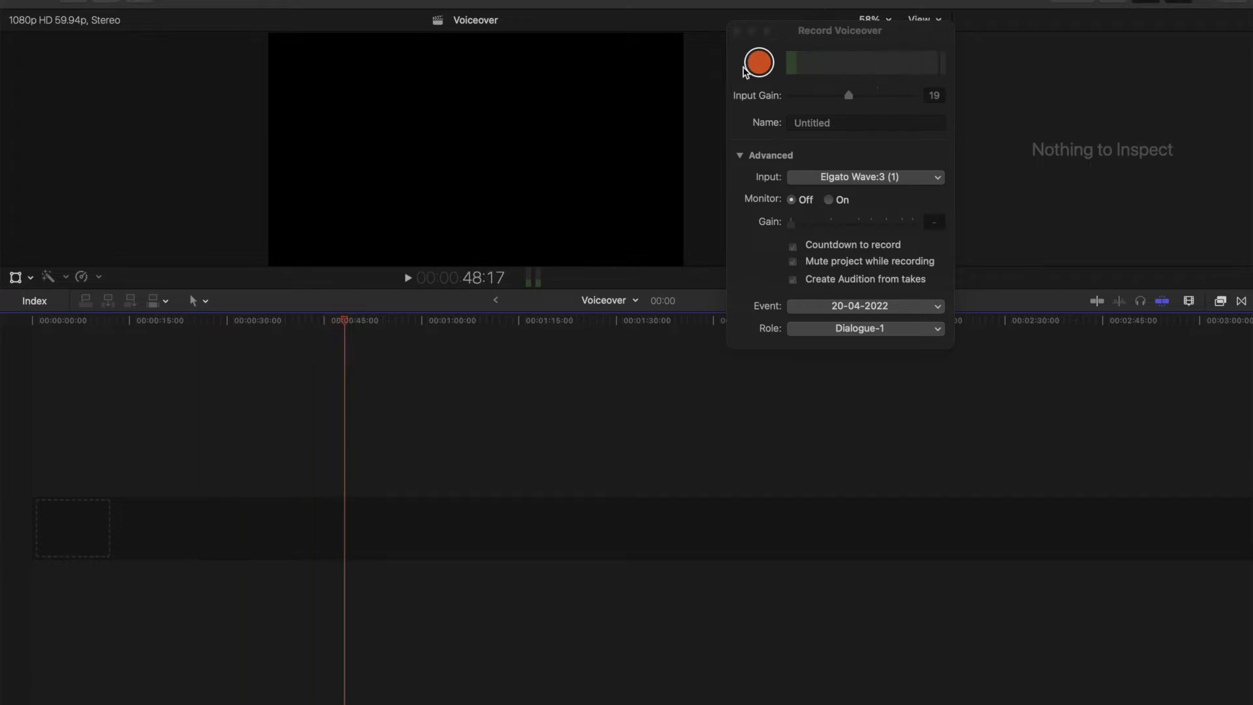
left_click(766, 65)
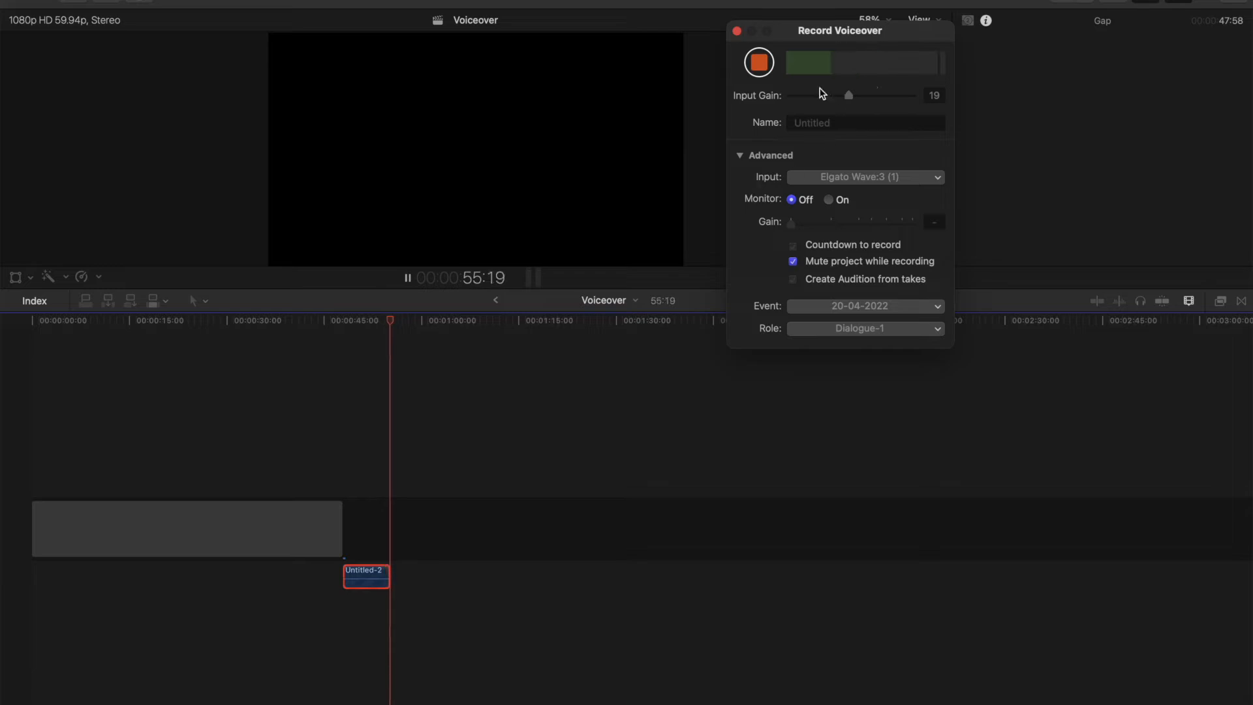
key("space")
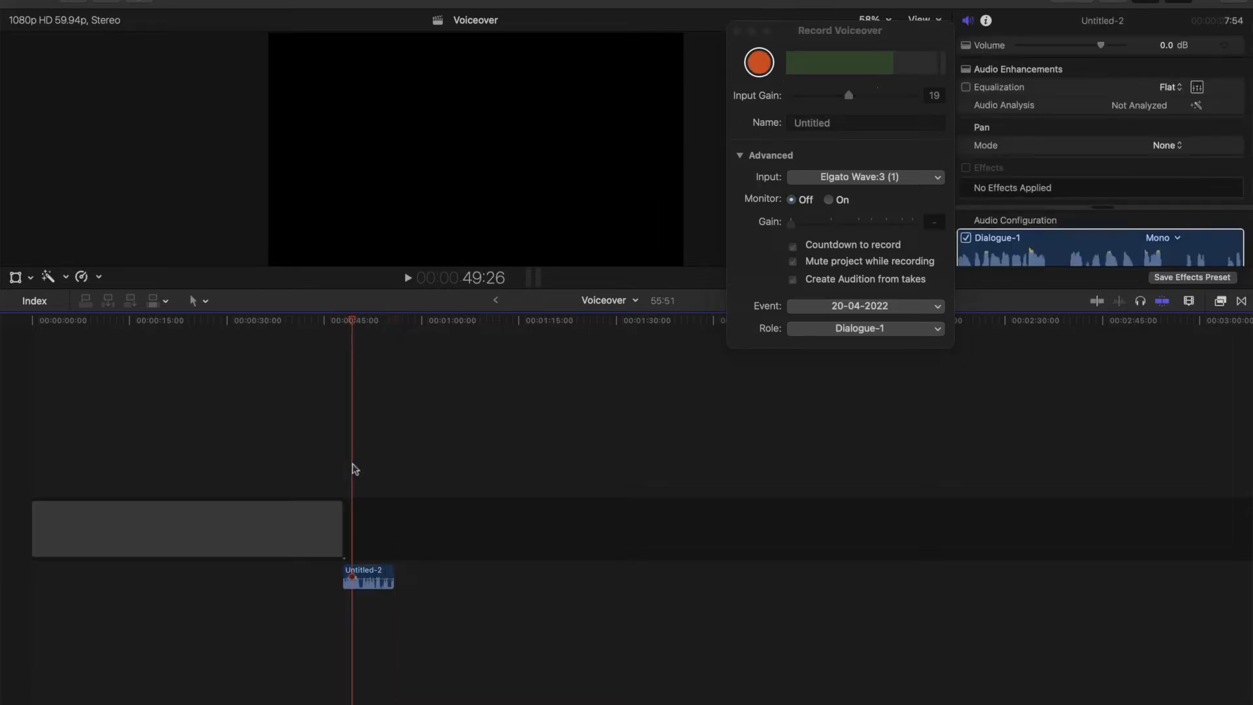
Play back part of the recorded voiceover clip and delete the clip from the timeline
key("space")
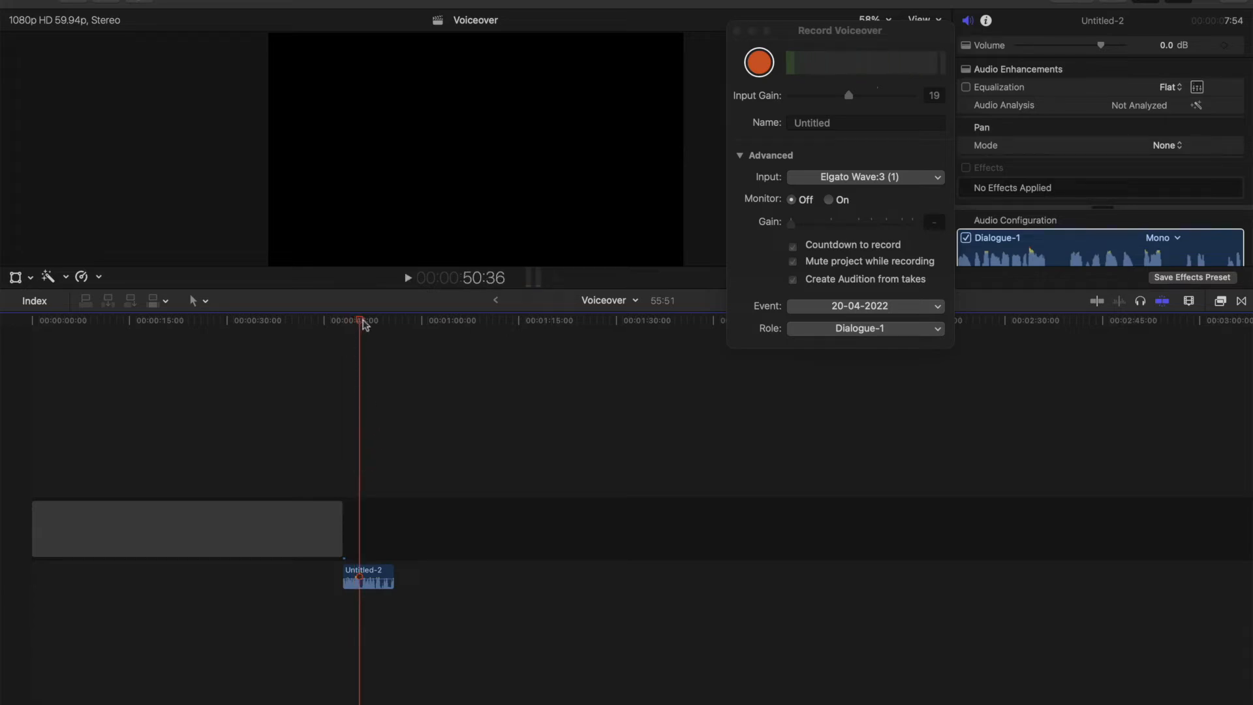
key("space")
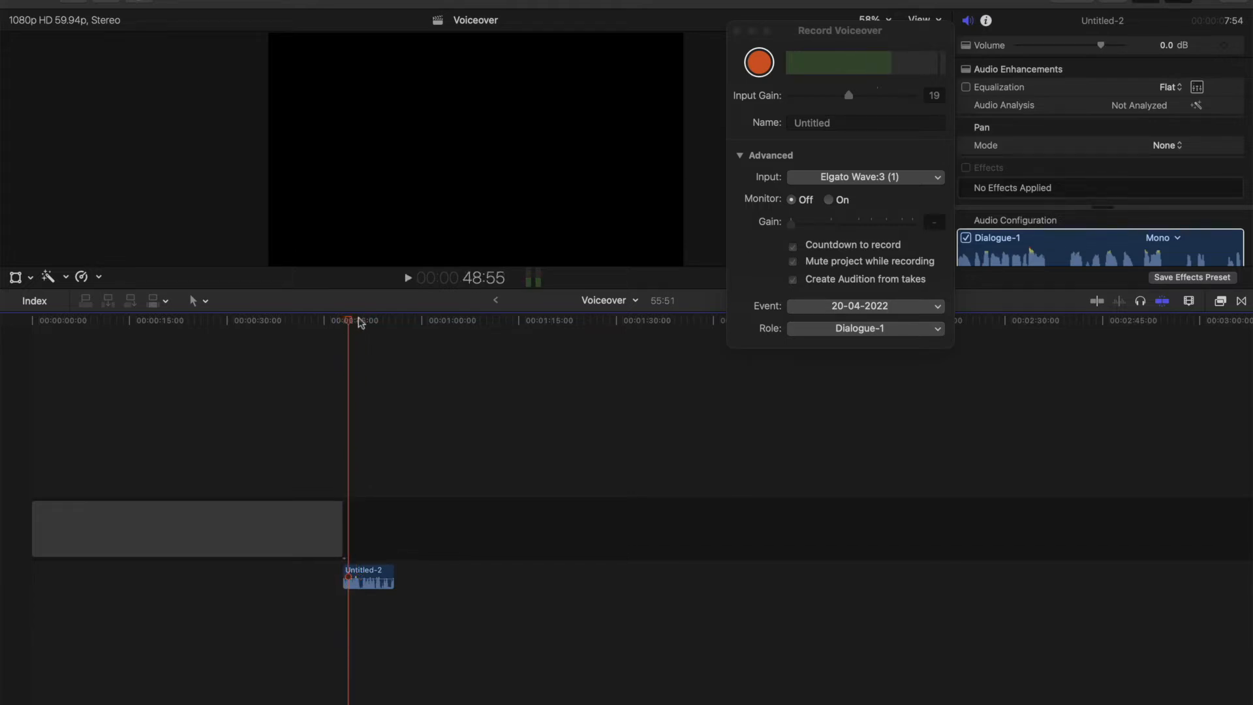
left_click(367, 575)
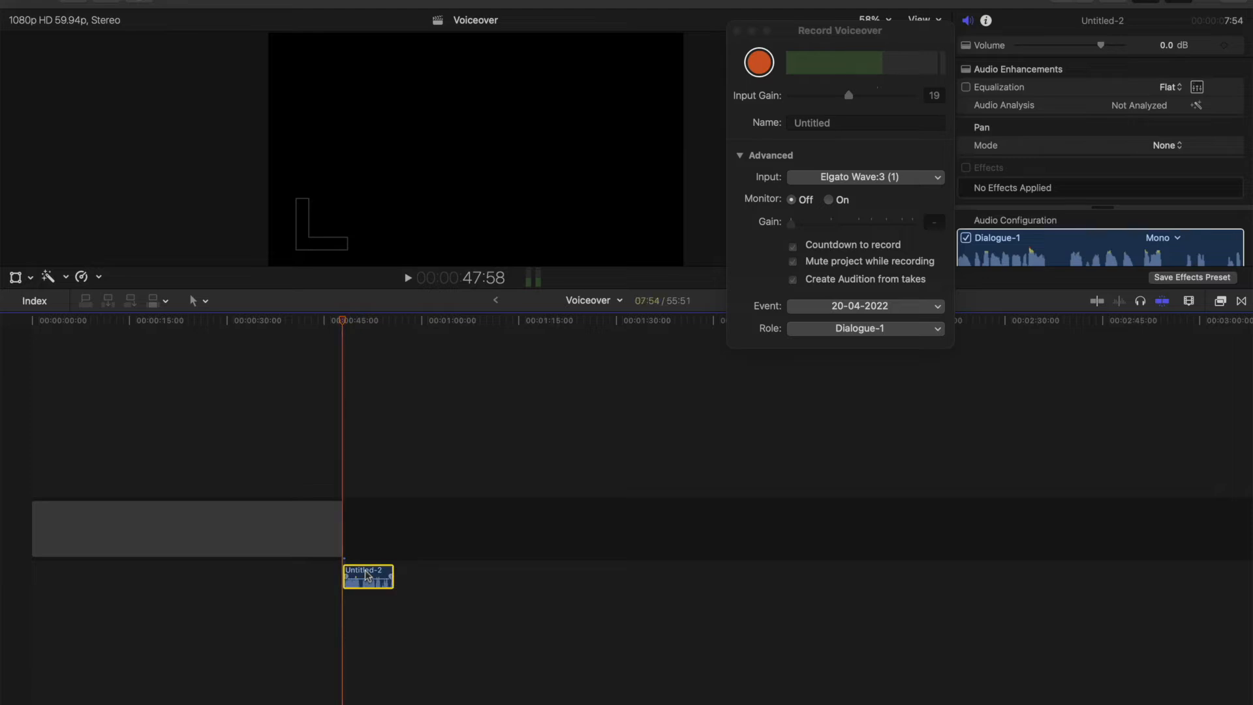
key("BackSpace")
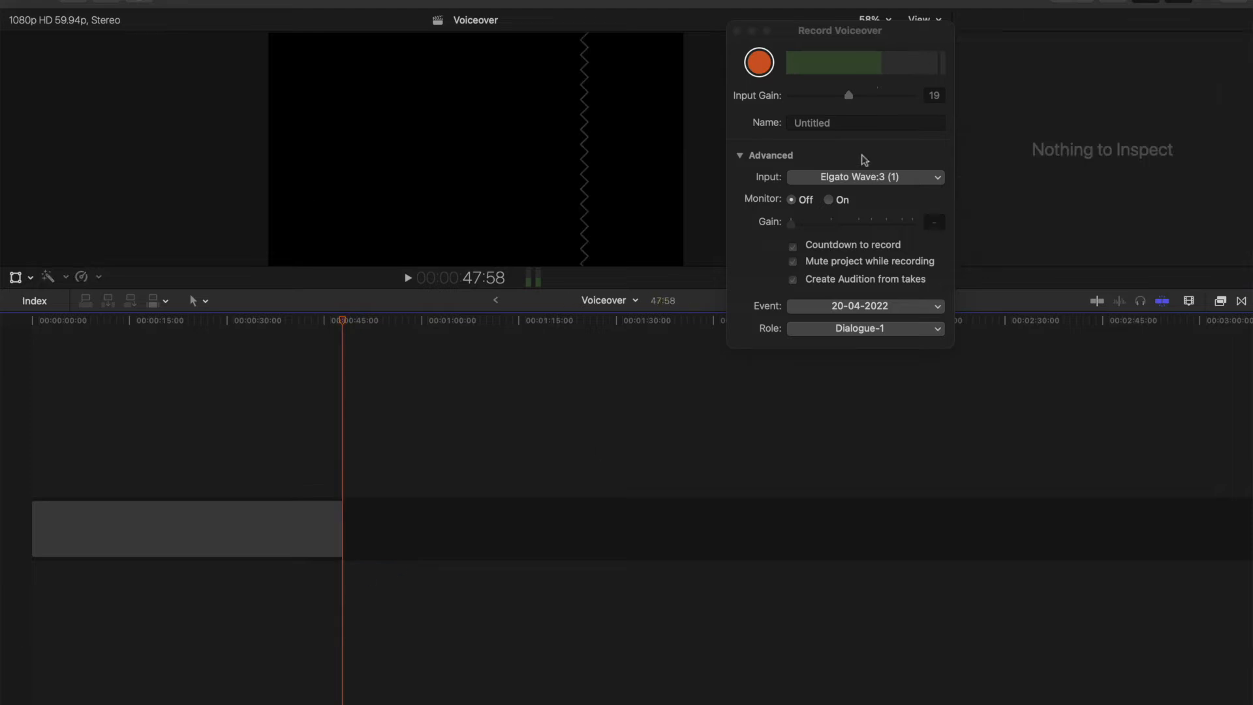
Turn off Countdown to record and record a new voiceover take about 7 seconds long from about 48 seconds
left_click(794, 253)
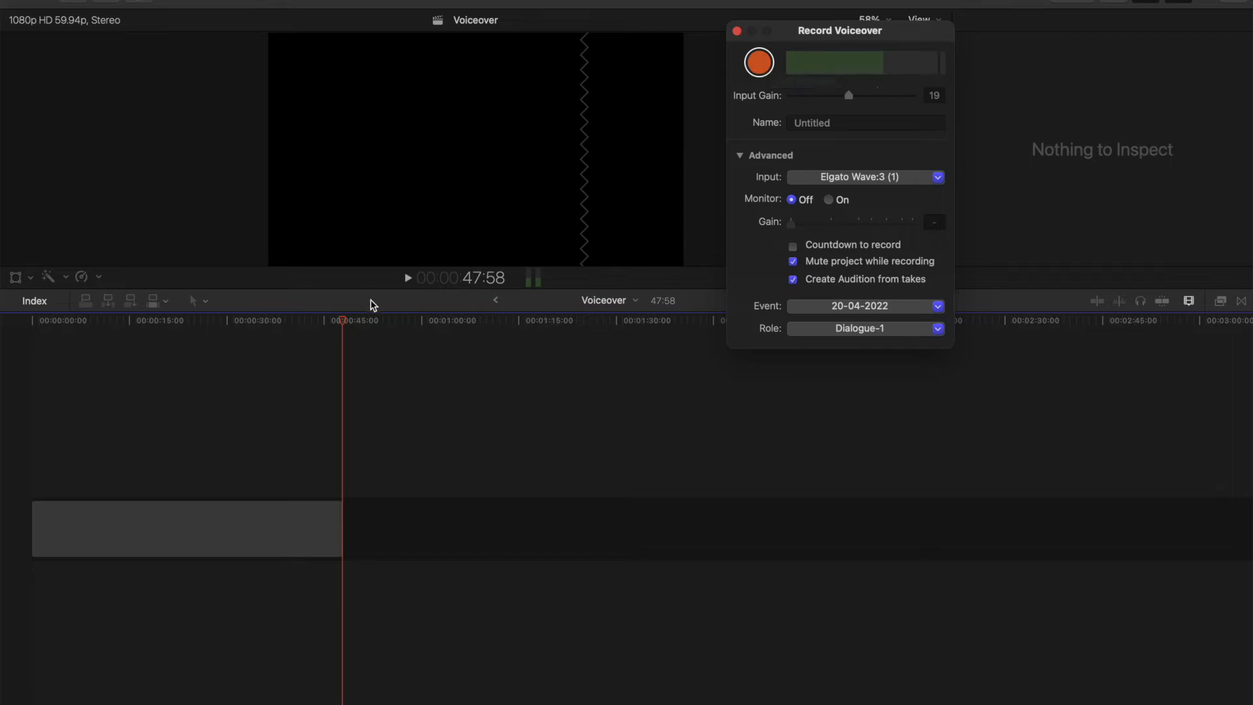
left_click(346, 327)
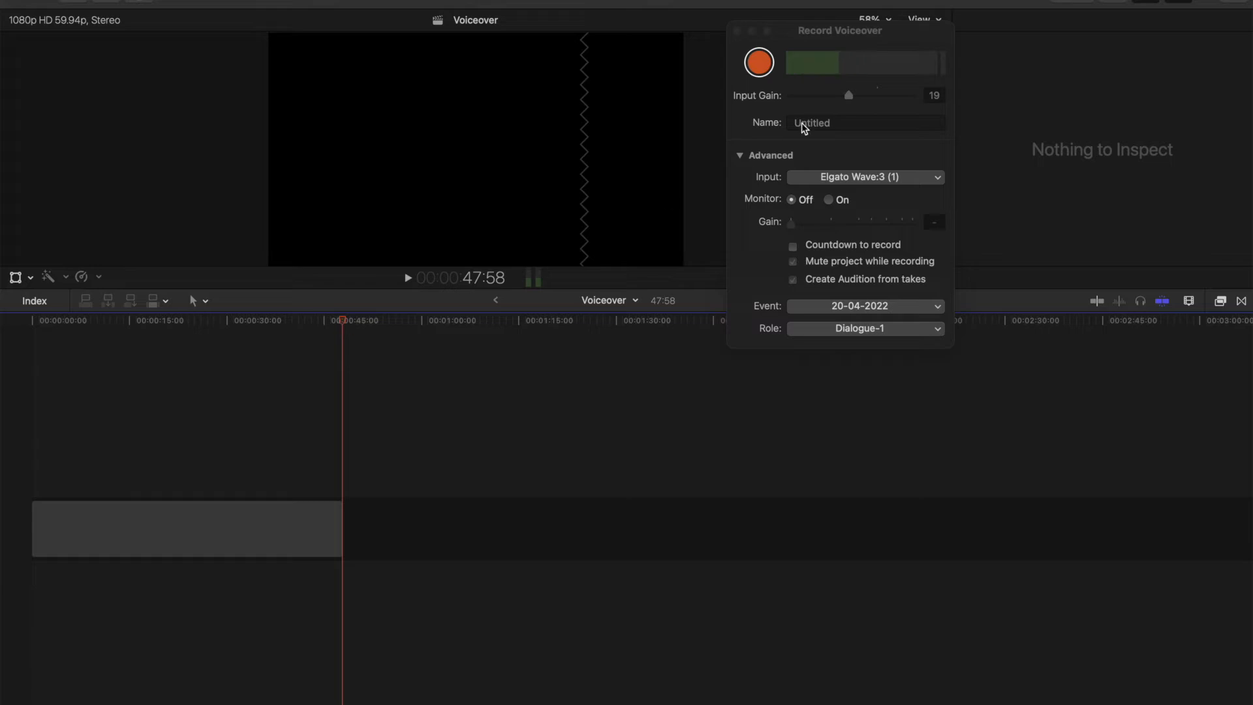
left_click(758, 64)
left_click(758, 64)
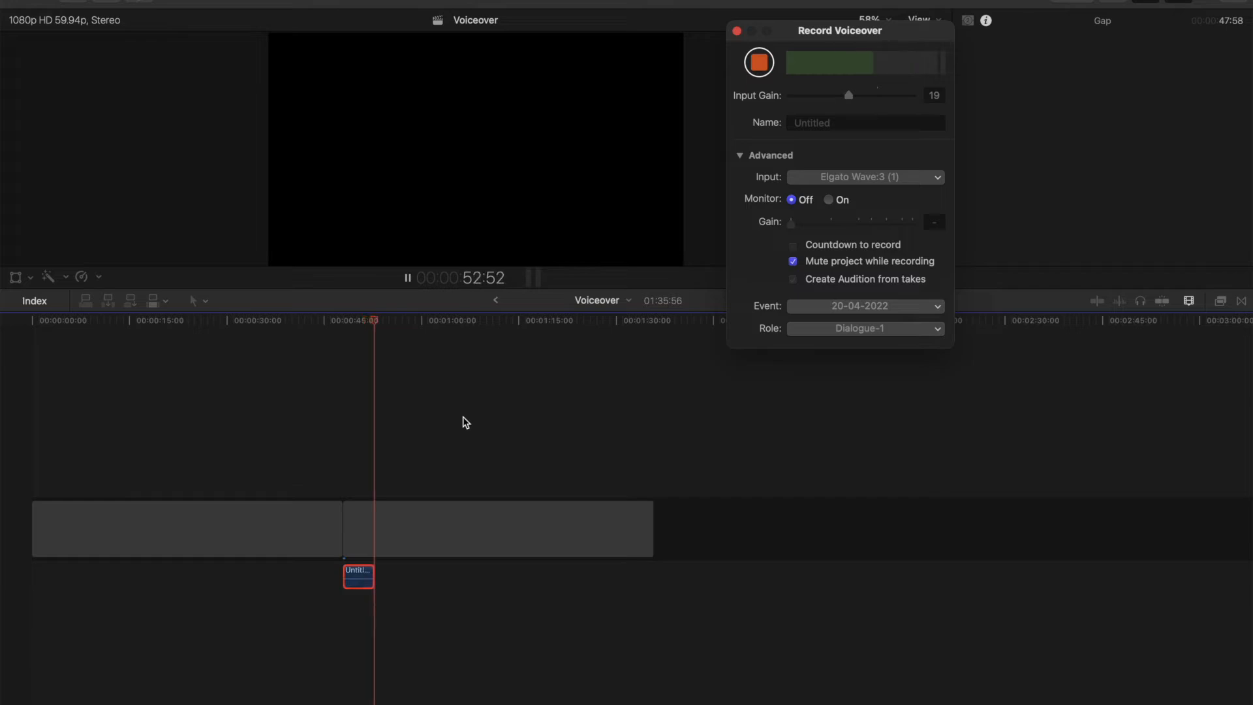
left_click(761, 65)
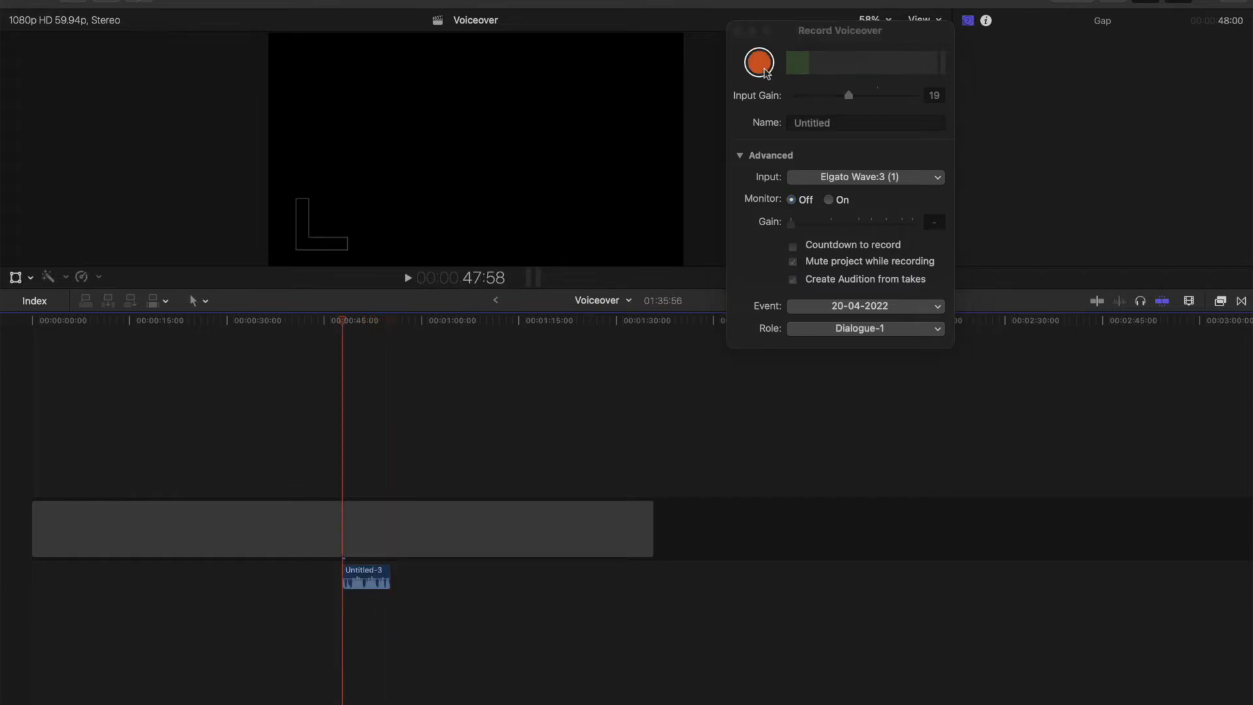
Show the audio meters and play the new voiceover clip from its beginning to check its level
left_click(354, 472)
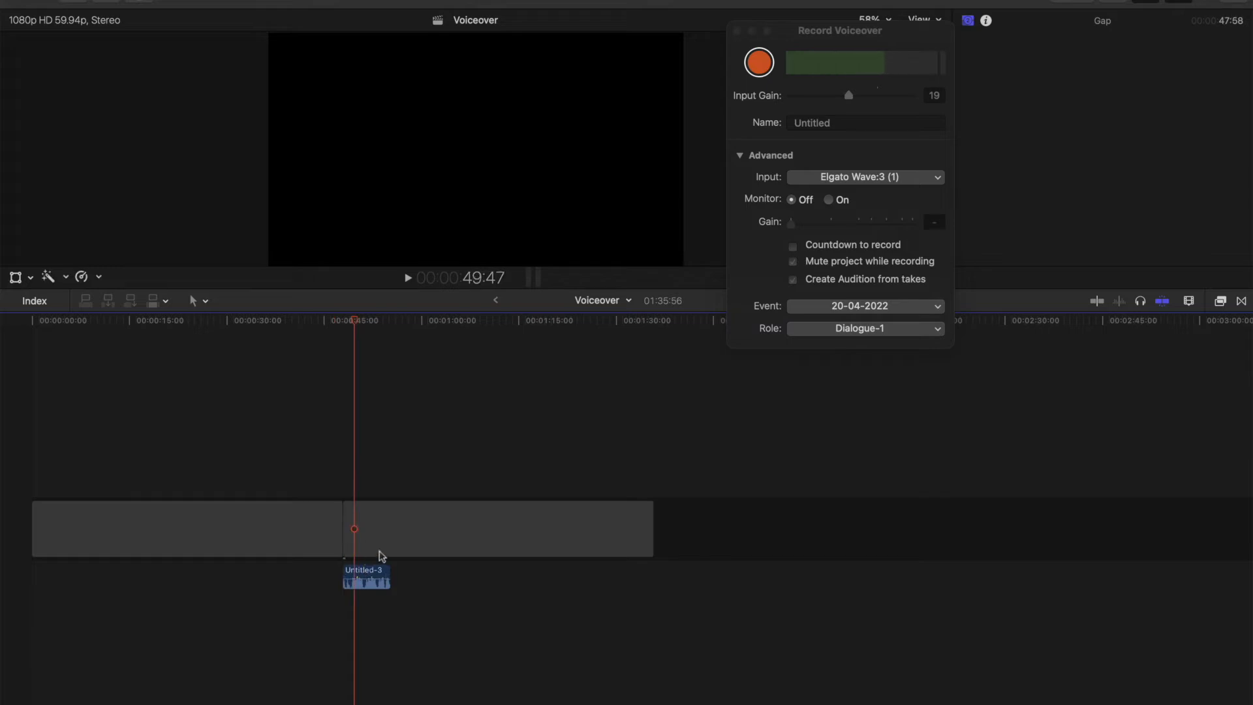
key("space")
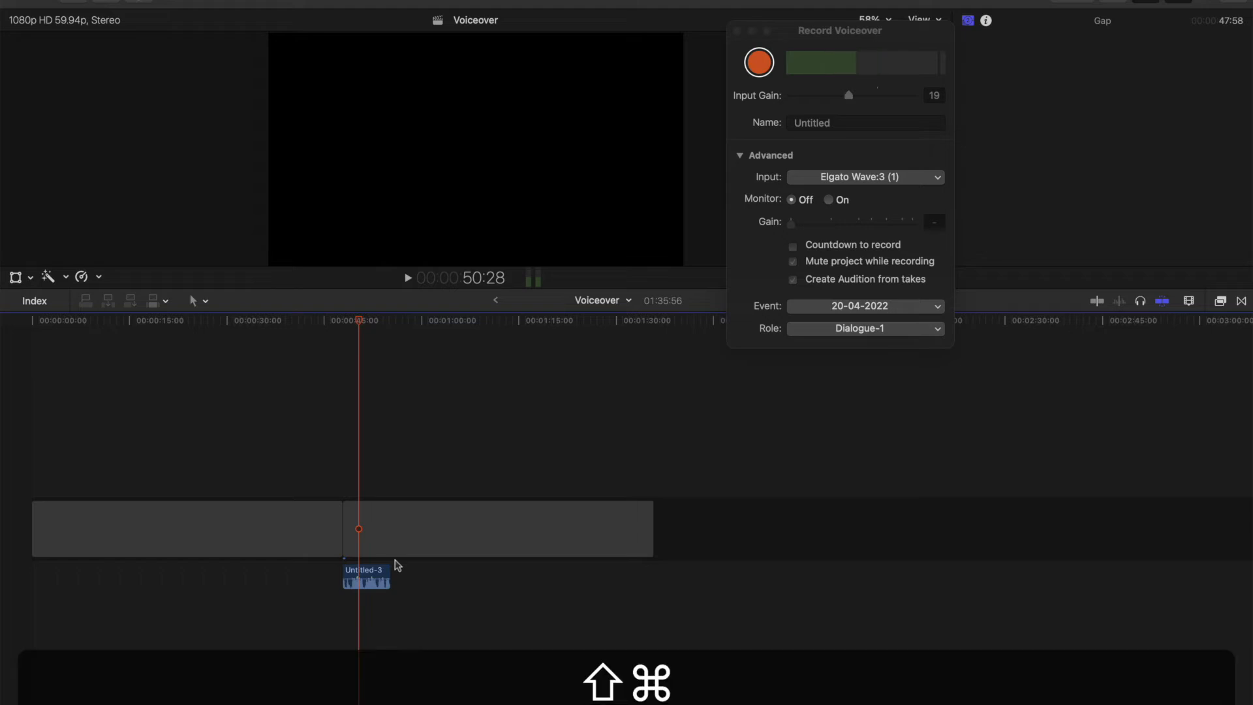
key("shift+super+8")
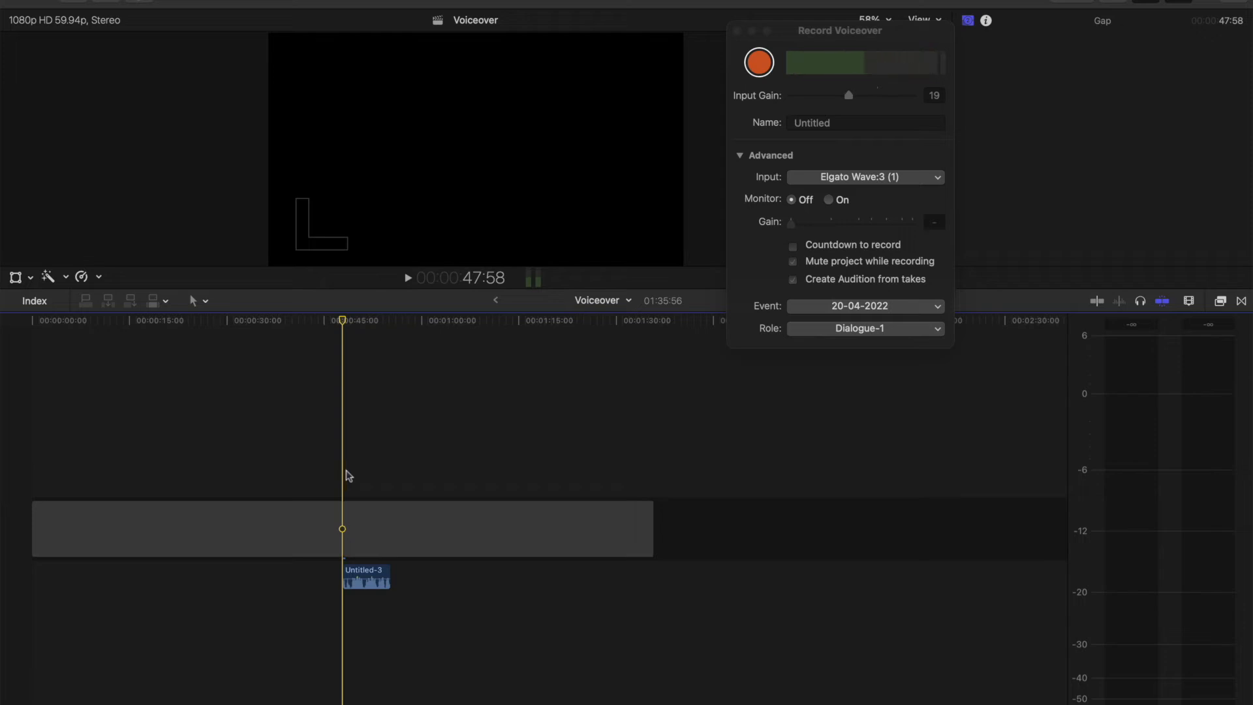
key("space")
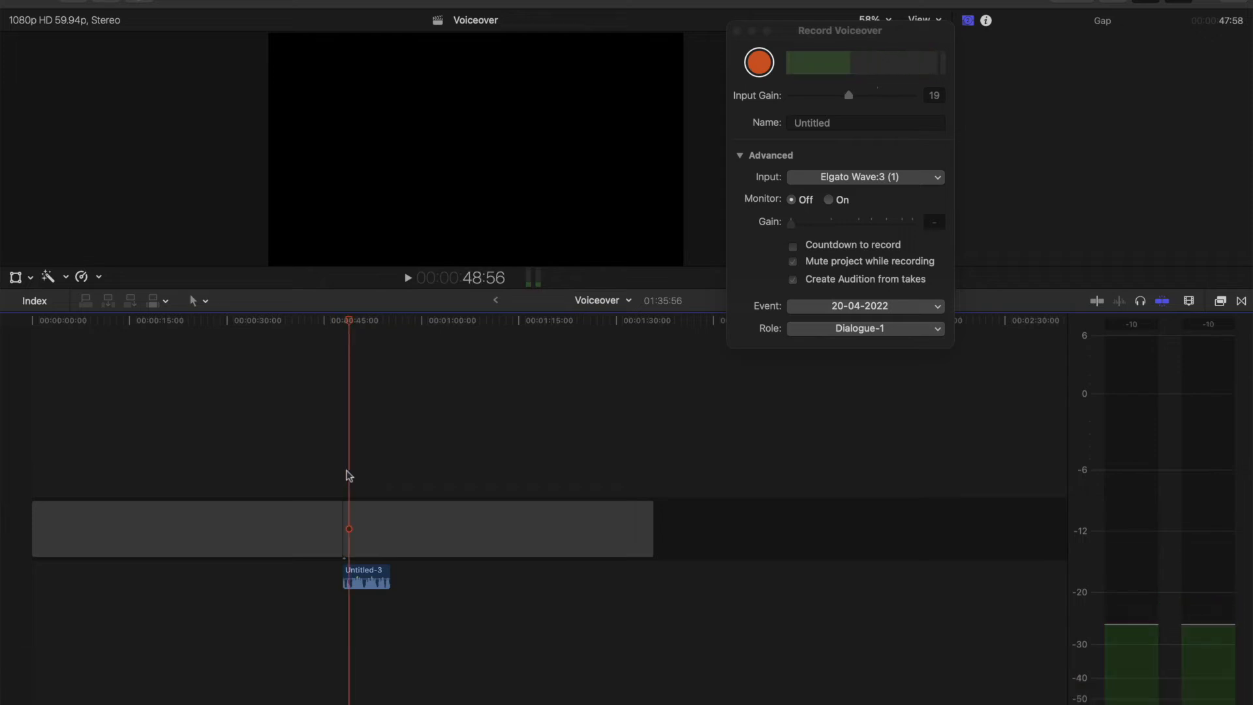
key("space")
key("space")
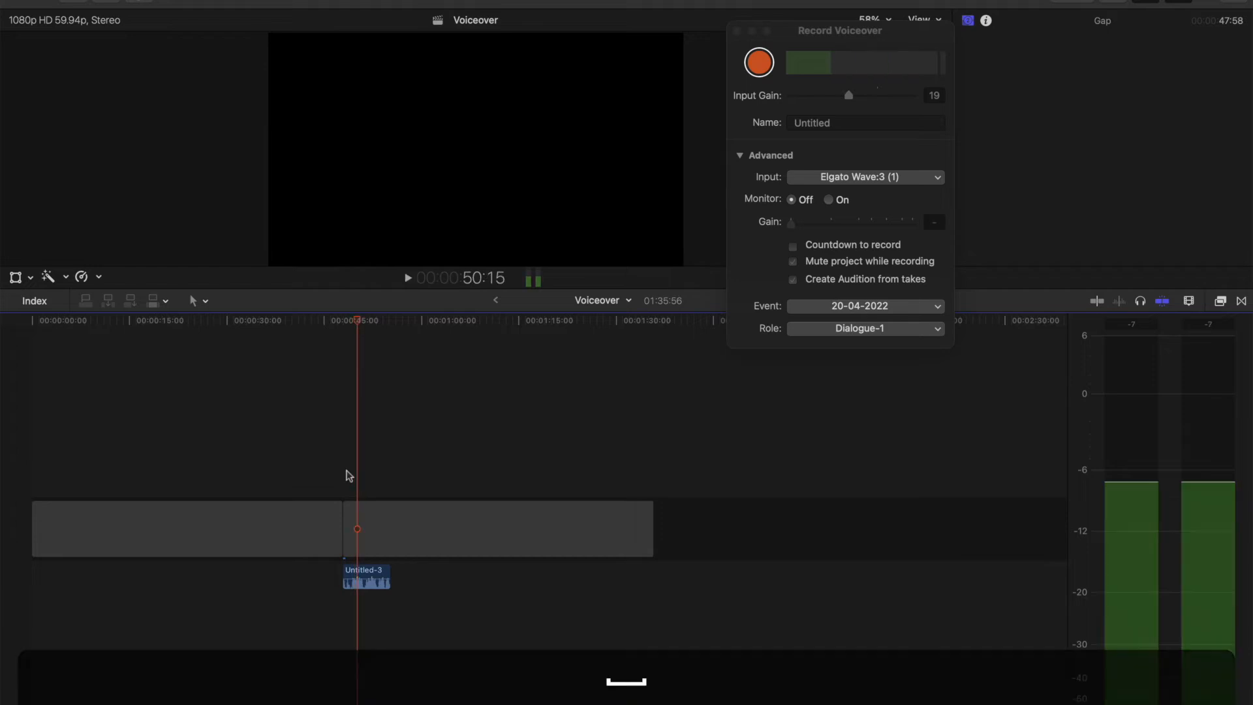
key("space")
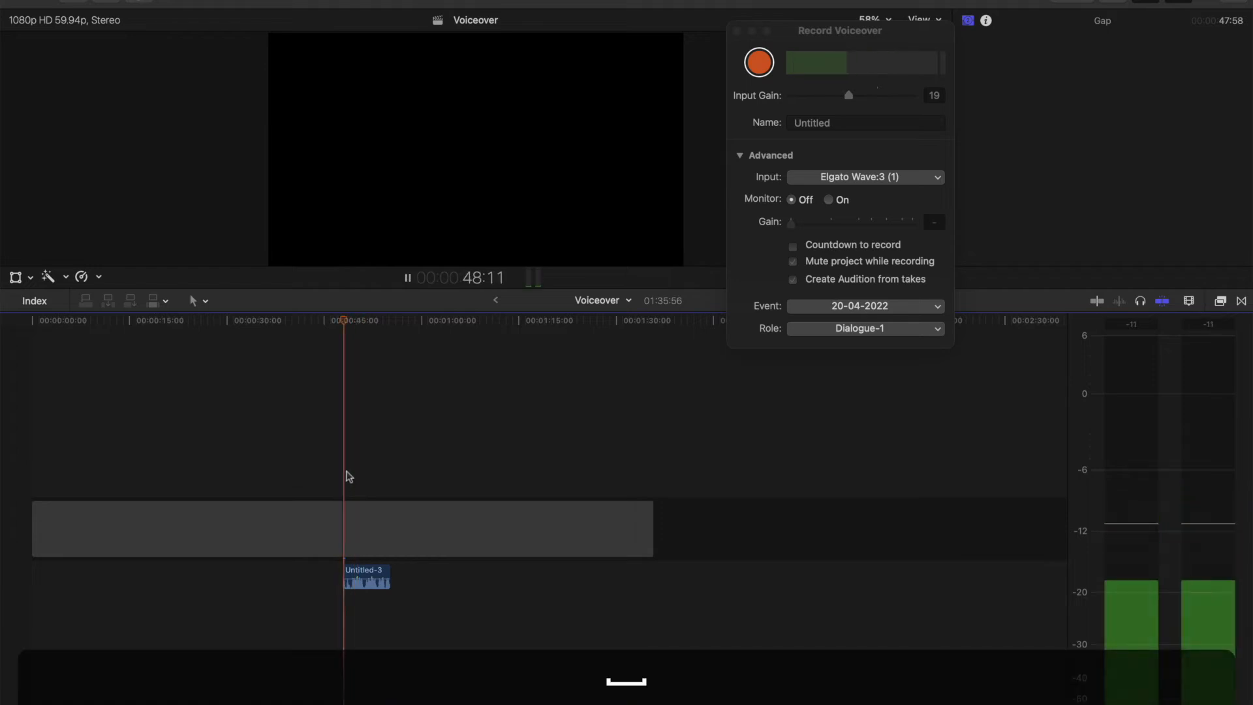
key("space")
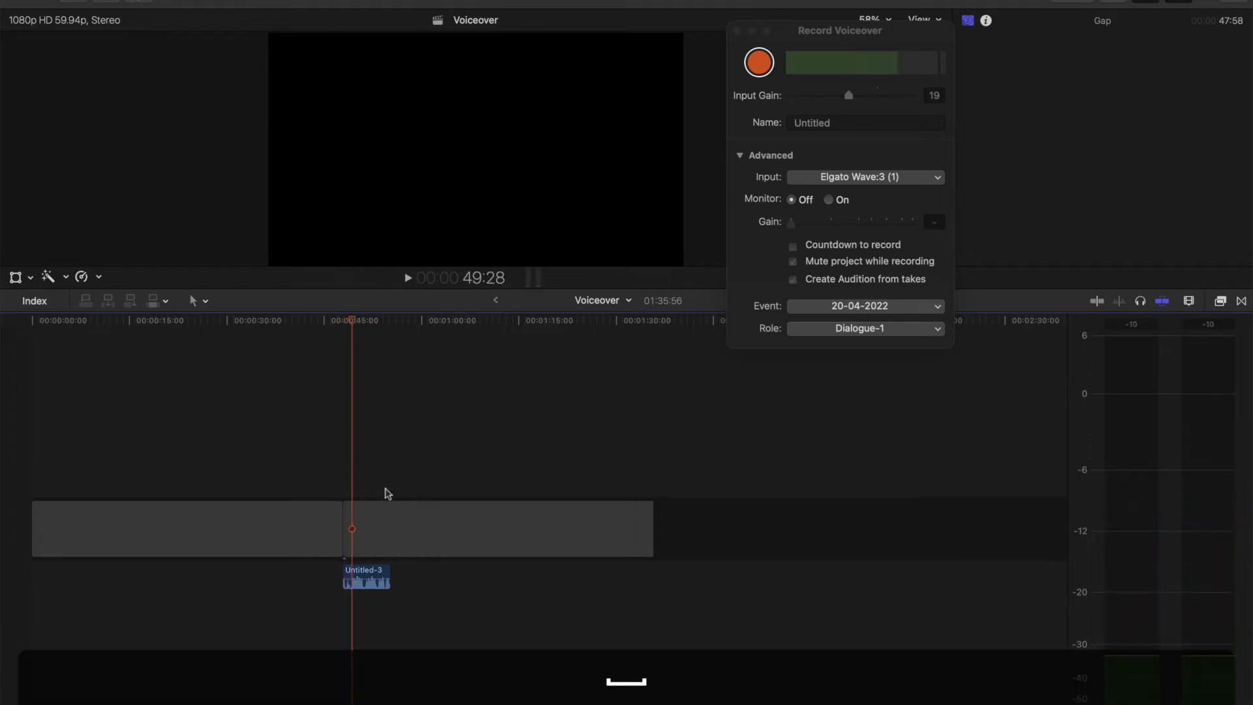
Magnify the timeline around the voiceover clip and increase the clip height to enlarge its waveform
key("super+equal")
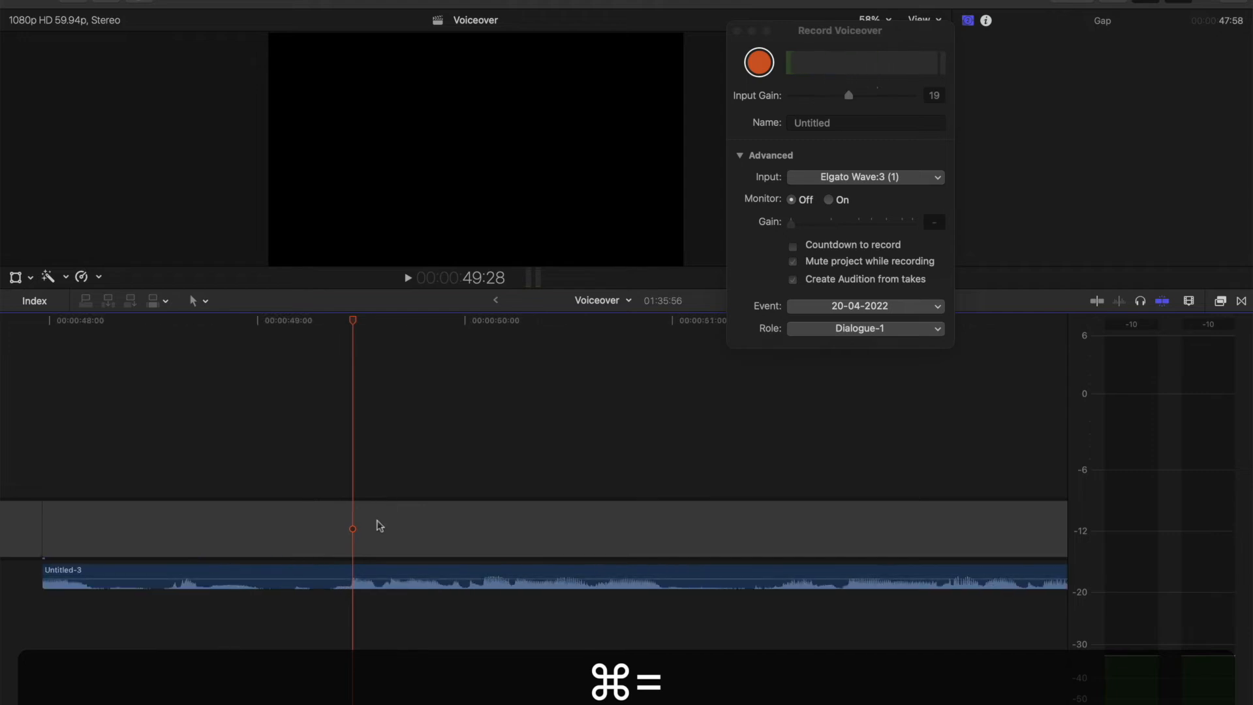
key("super+equal")
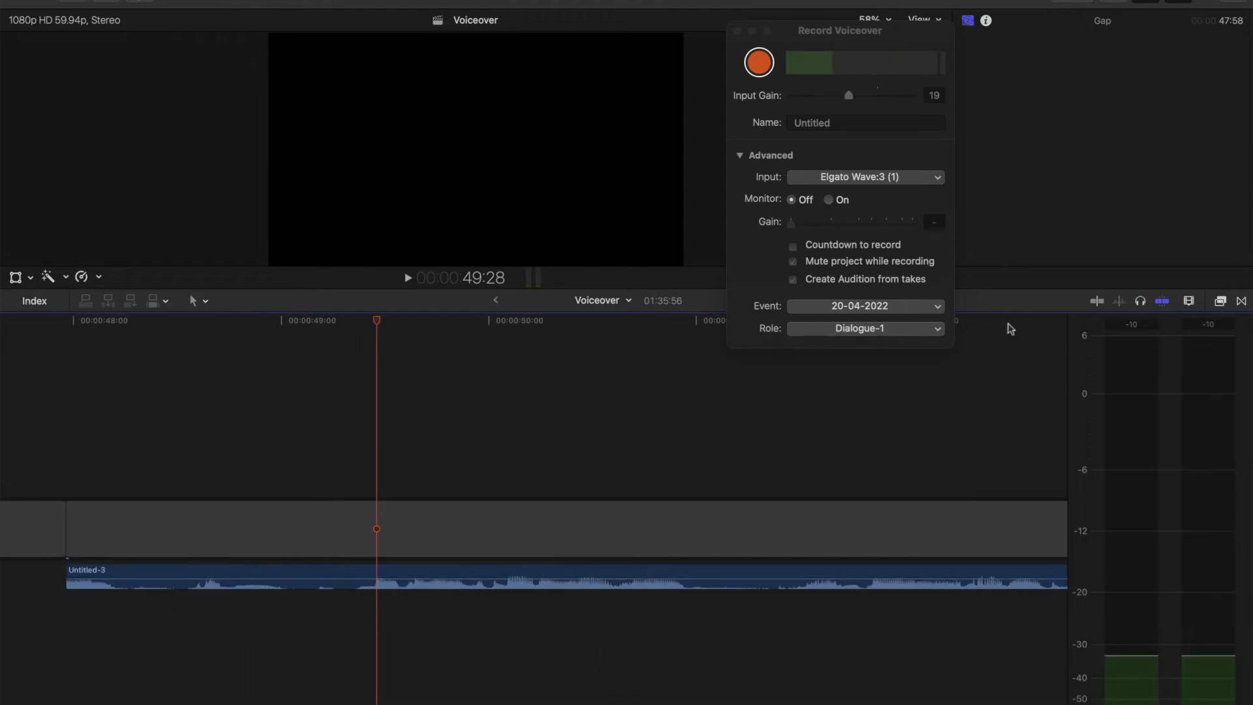
left_click(1189, 300)
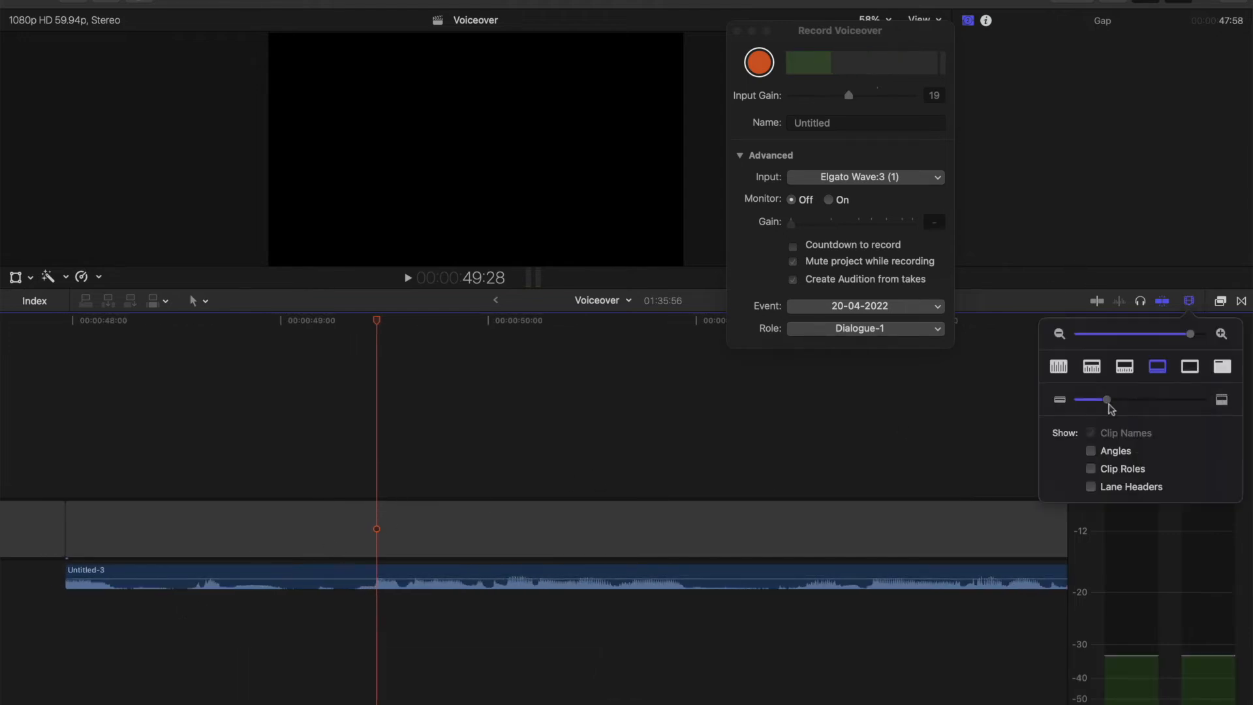
left_click_drag(1109, 400, 1202, 406)
left_click(375, 328)
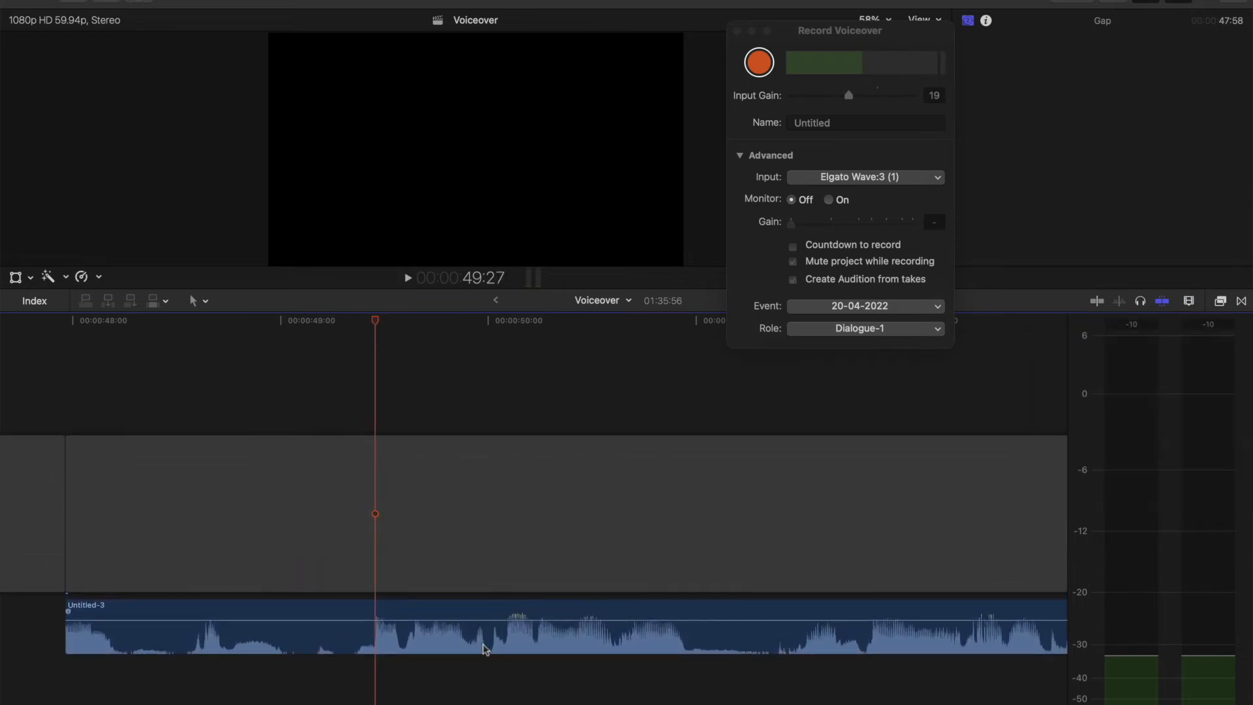
Raise the voiceover clip's volume to 5.0 dB and play it back to check the peaks on the meters
mouse_move(485, 623)
left_click_drag(485, 624, 484, 620)
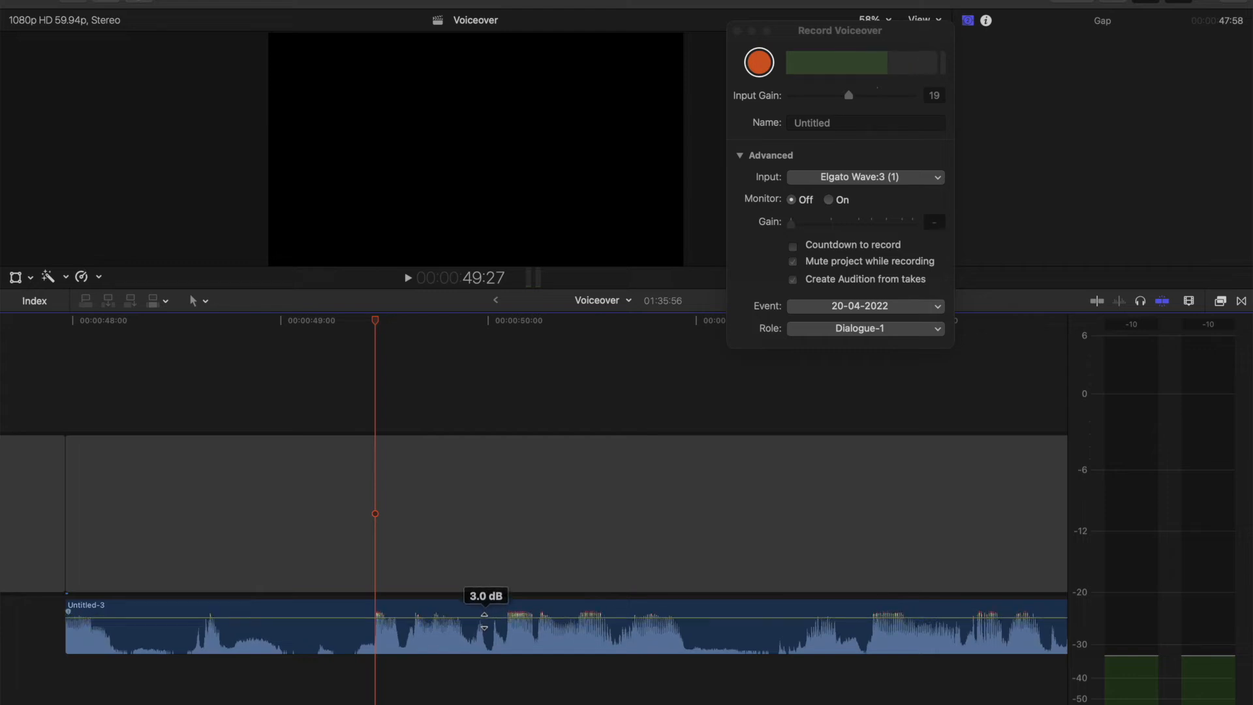
left_click_drag(484, 621, 483, 620)
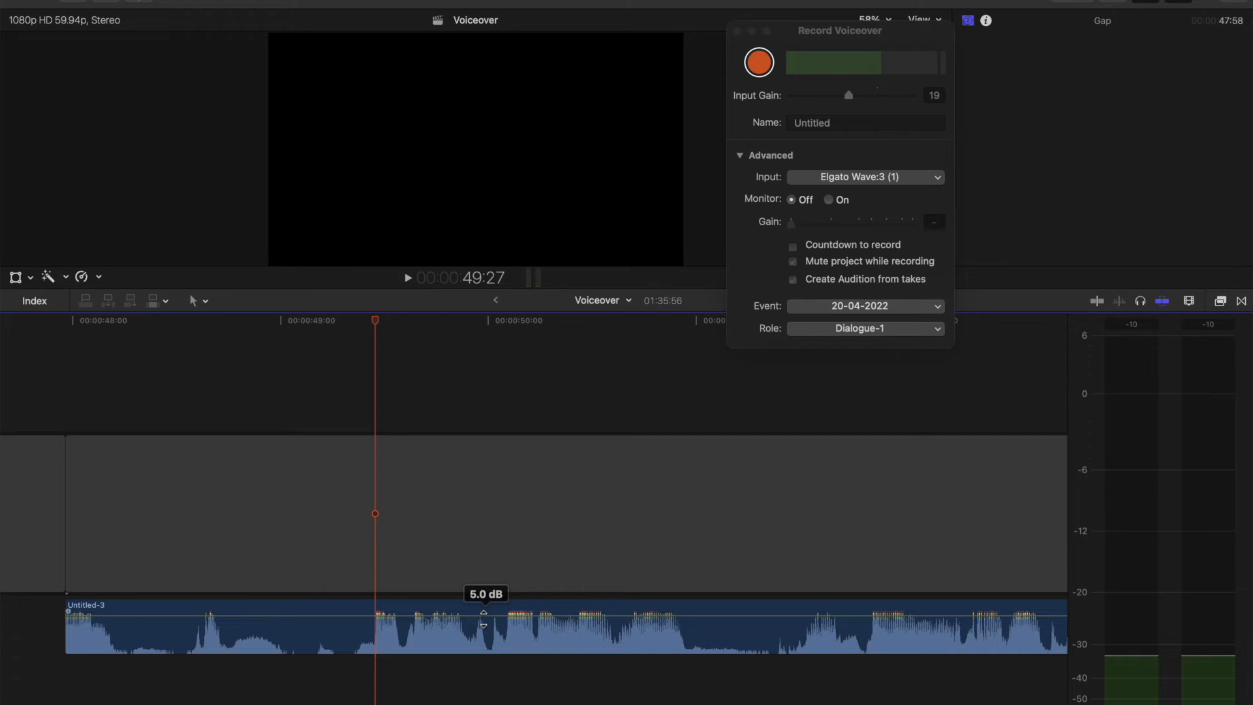
key("space")
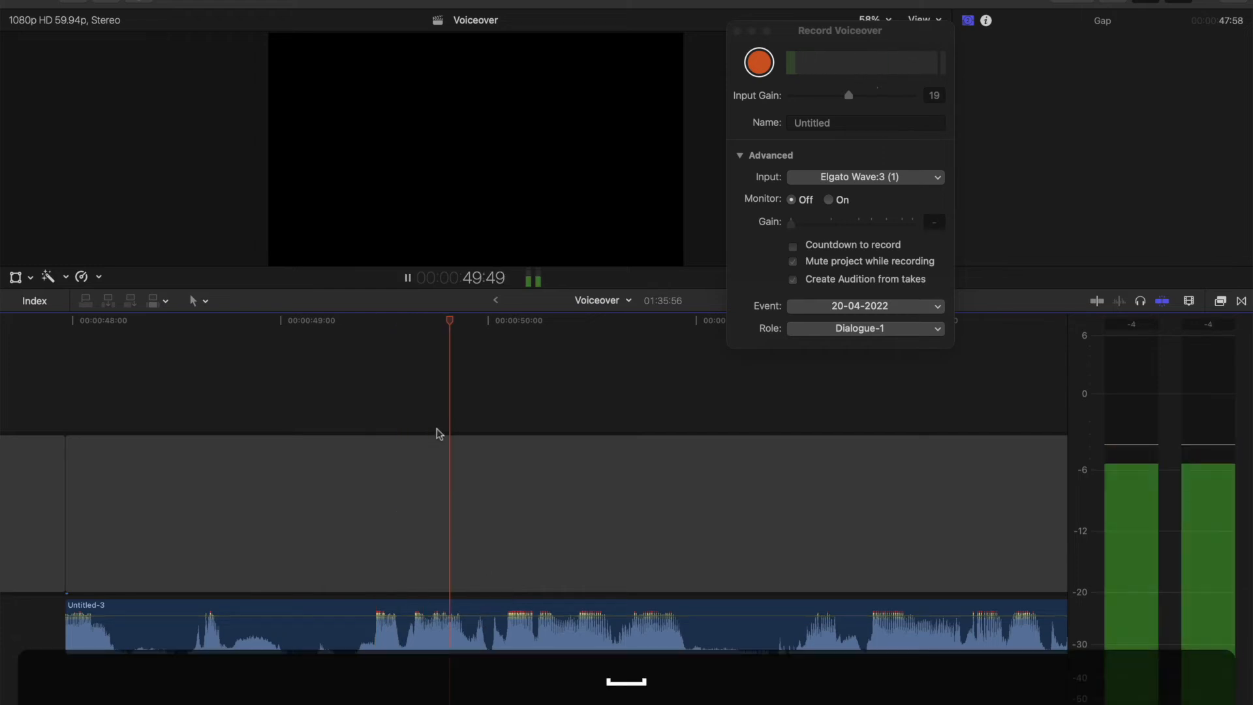
key("space")
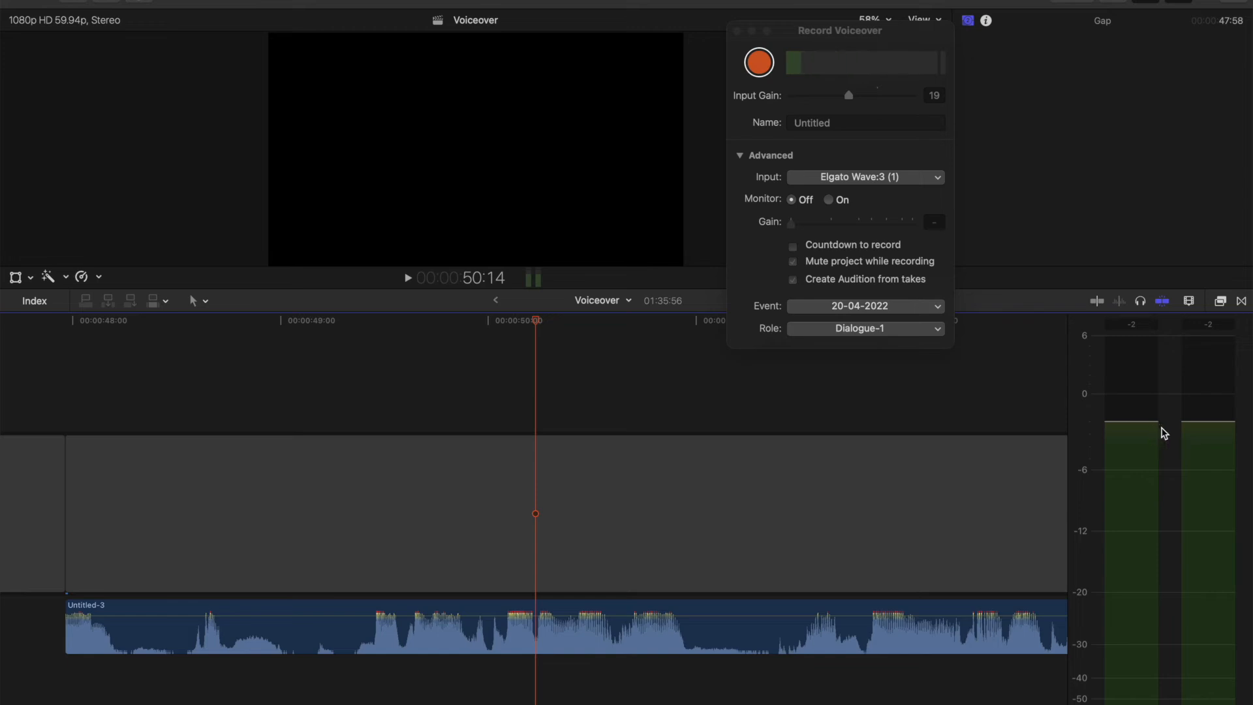
left_click(393, 420)
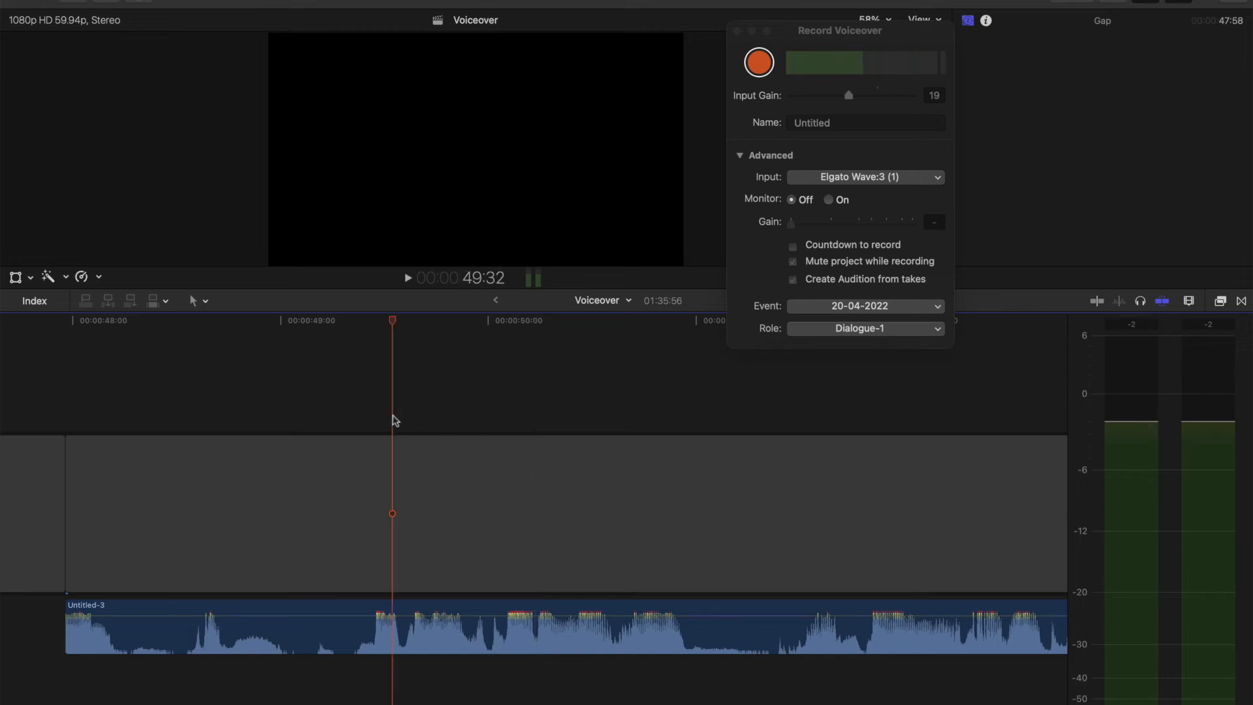
key("space")
key("space")
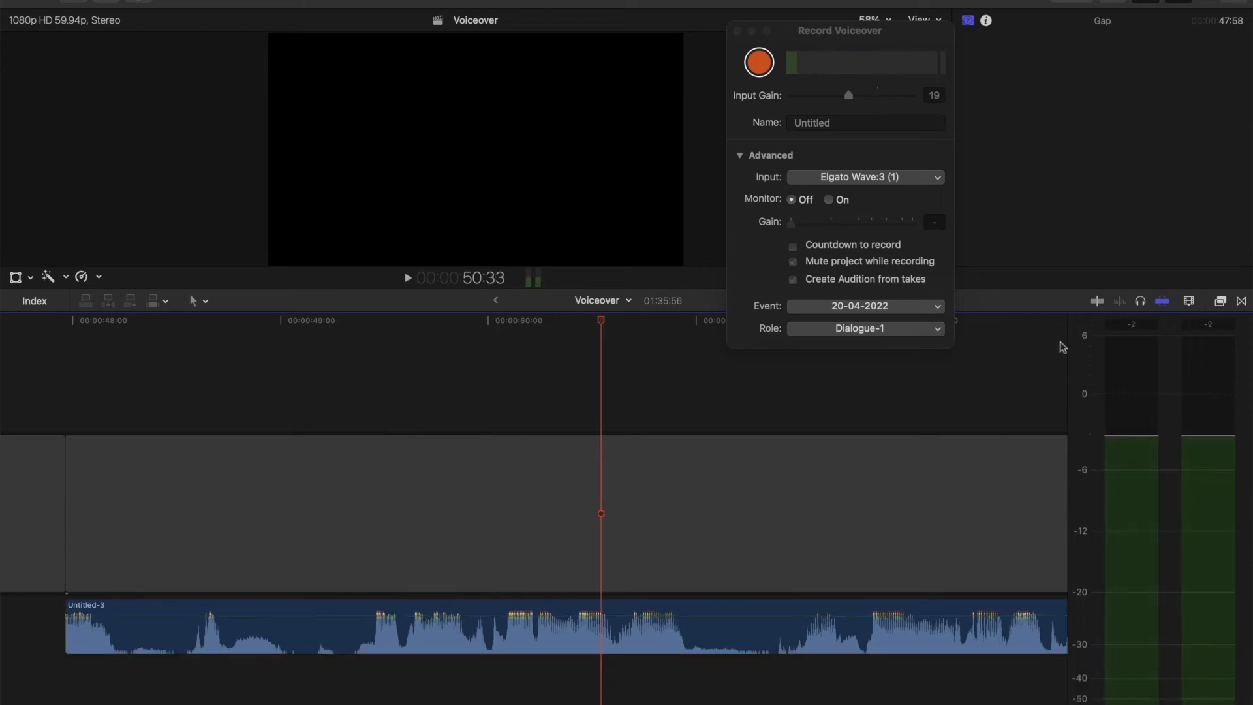
Lower the voiceover clip's volume line far below its original level and play it back to check the meters
left_click_drag(509, 615, 506, 637)
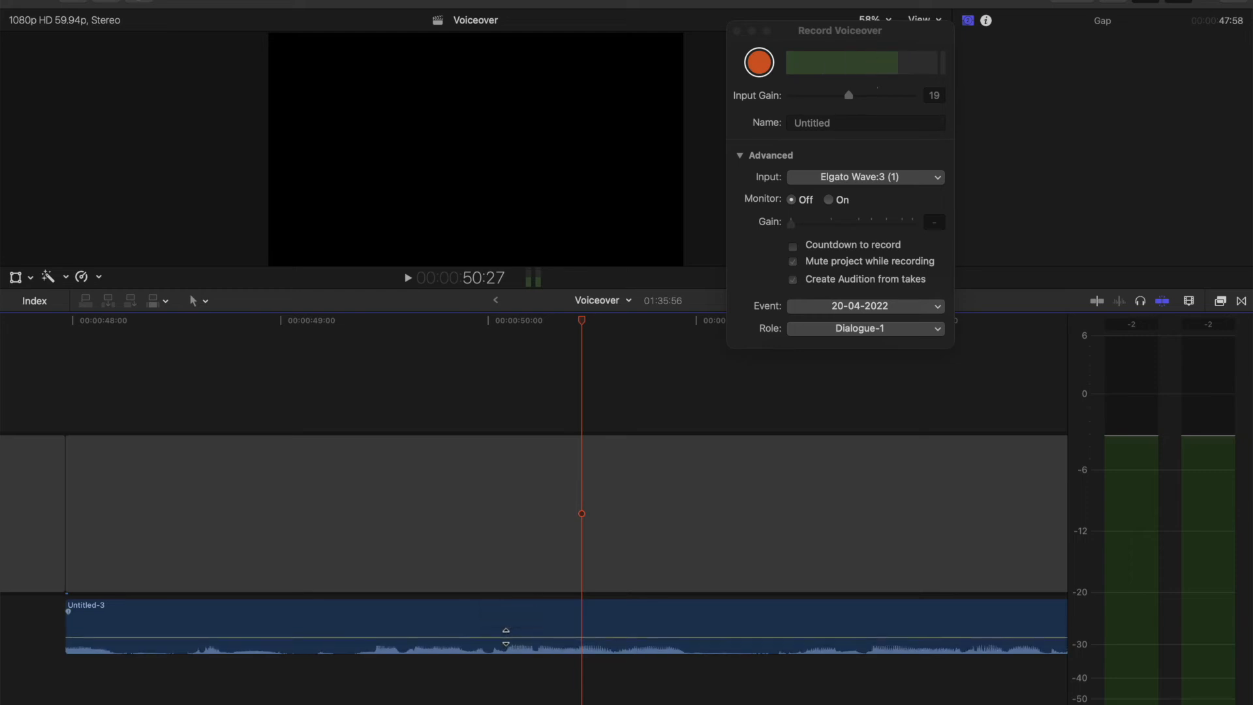
left_click(388, 406)
key("space")
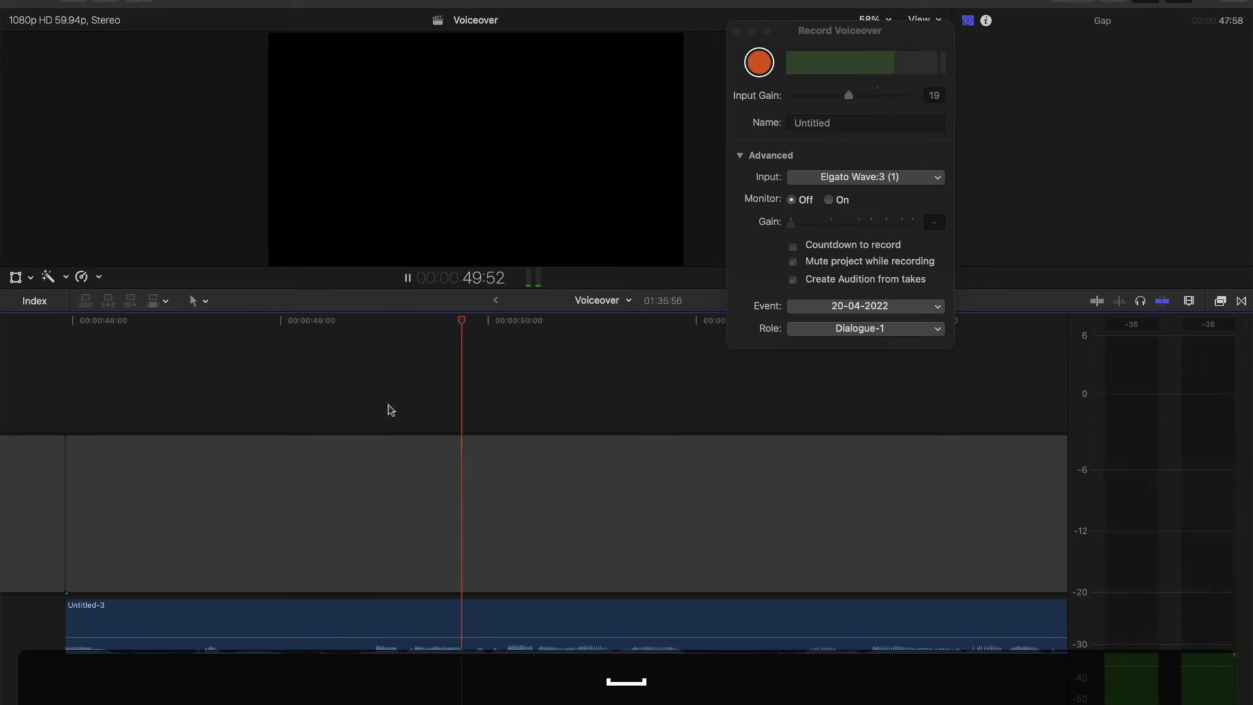
key("space")
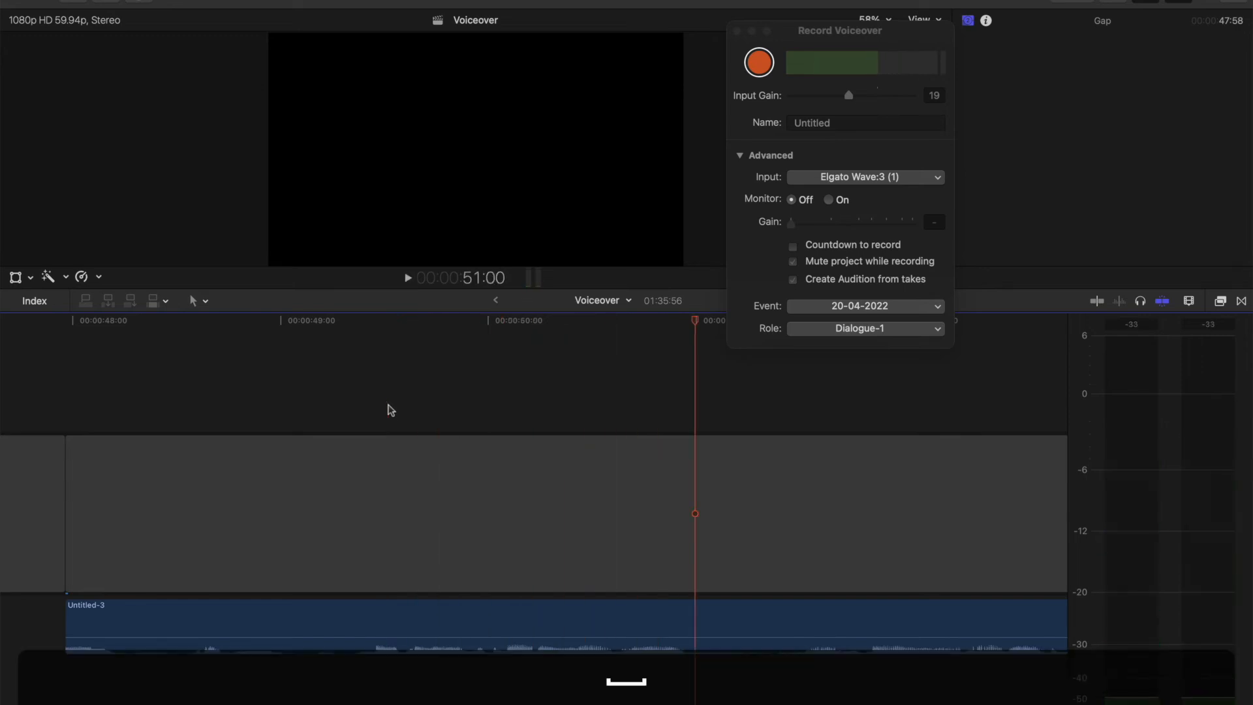
key("space")
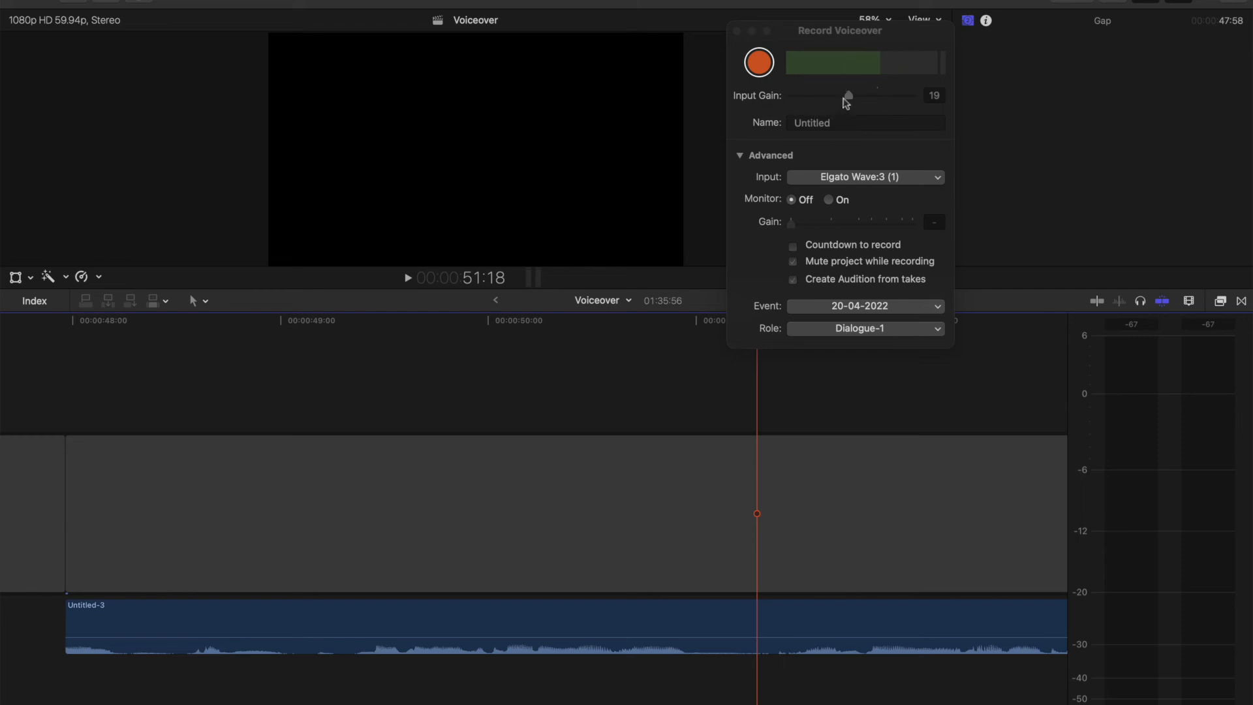
Set the Input Gain for voiceover recording to 18
mouse_move(848, 96)
left_mouse_down()
mouse_move(898, 104)
mouse_move(828, 102)
mouse_move(846, 103)
left_mouse_up()
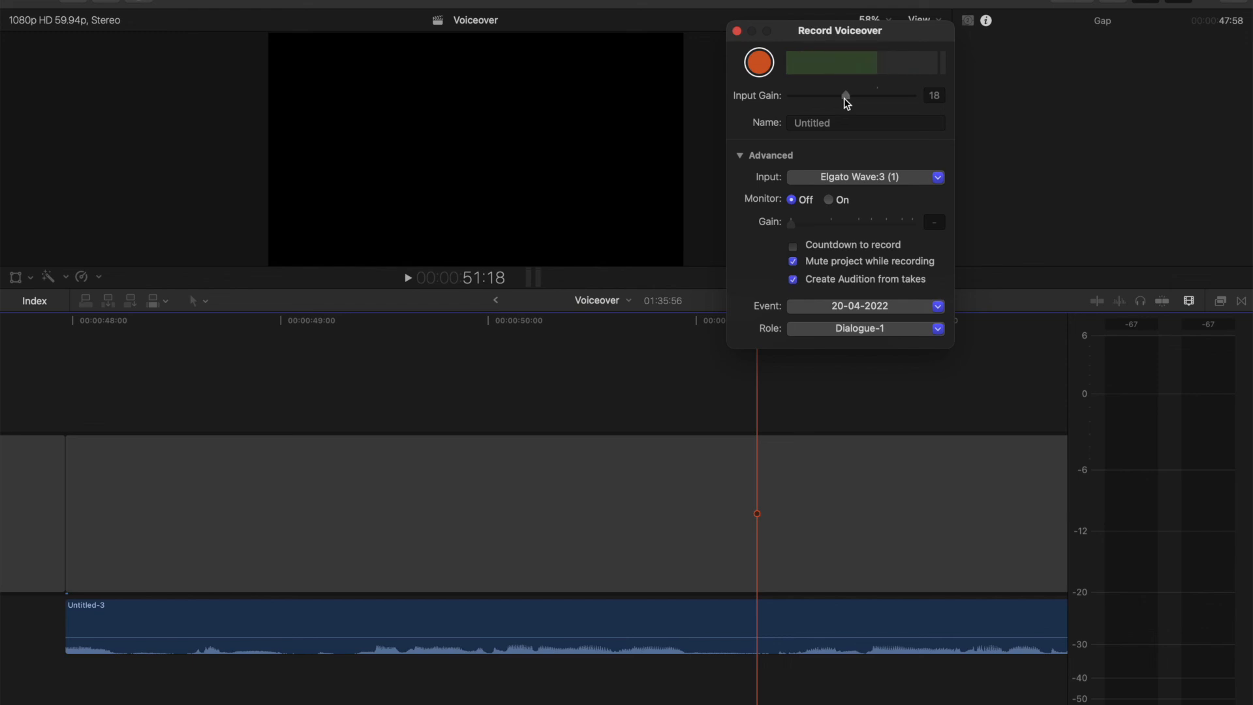